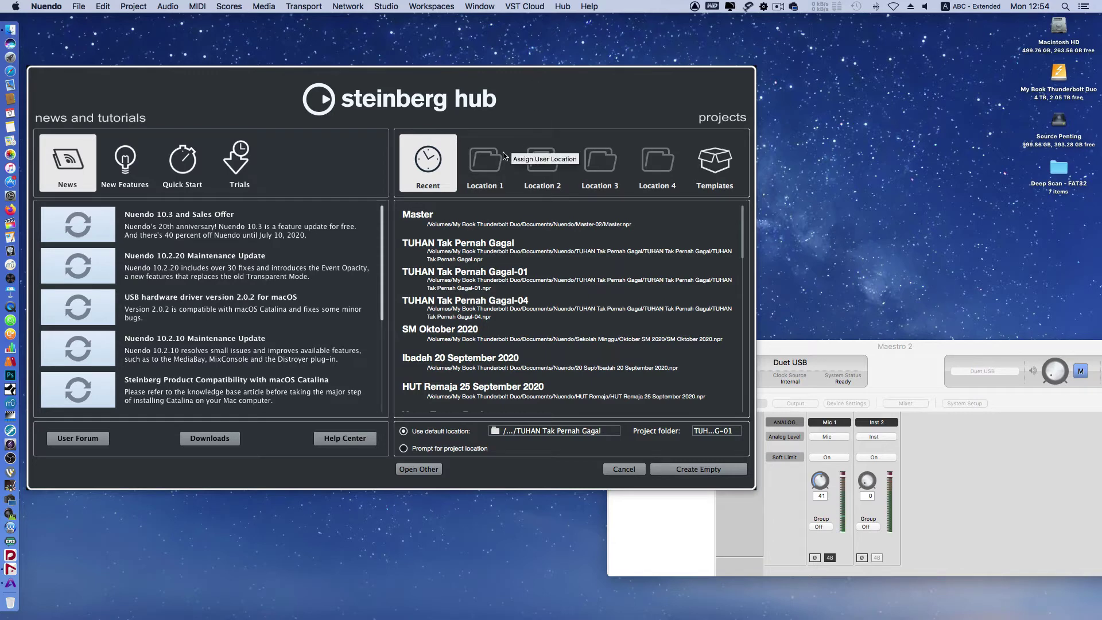
Choose the Empty template as the basis for the new project.
drag(505, 87, 519, 96)
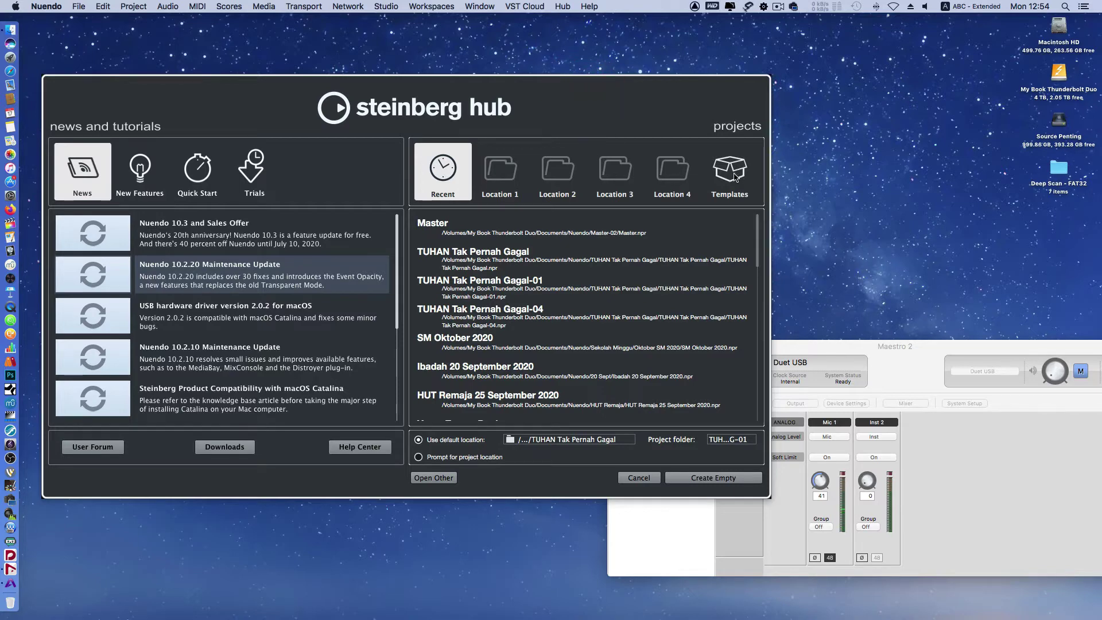
click(736, 177)
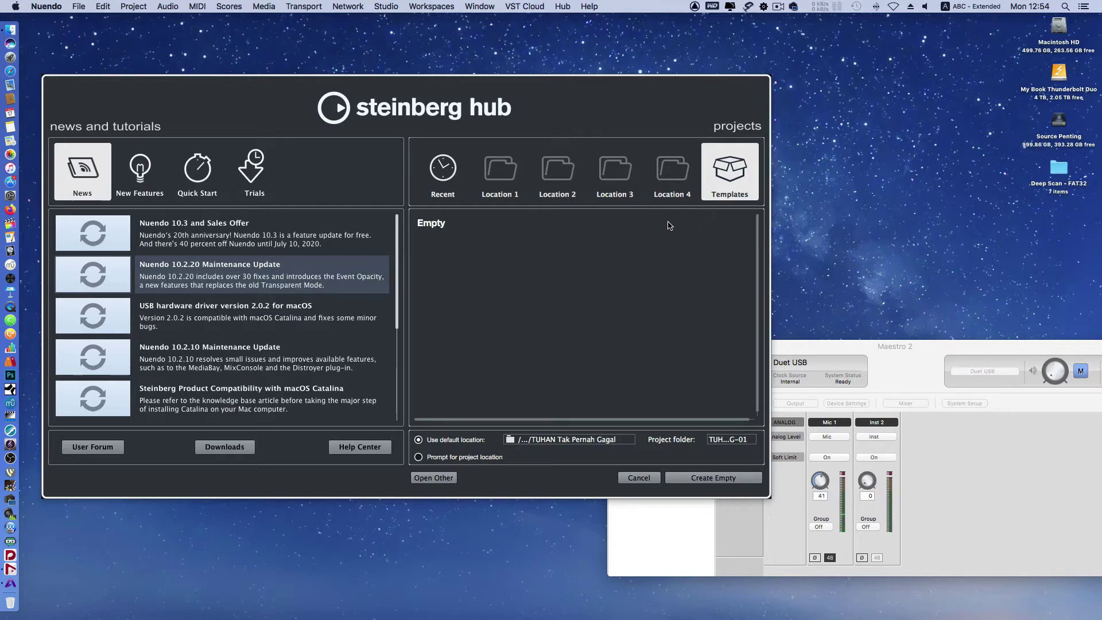
drag(708, 97, 693, 98)
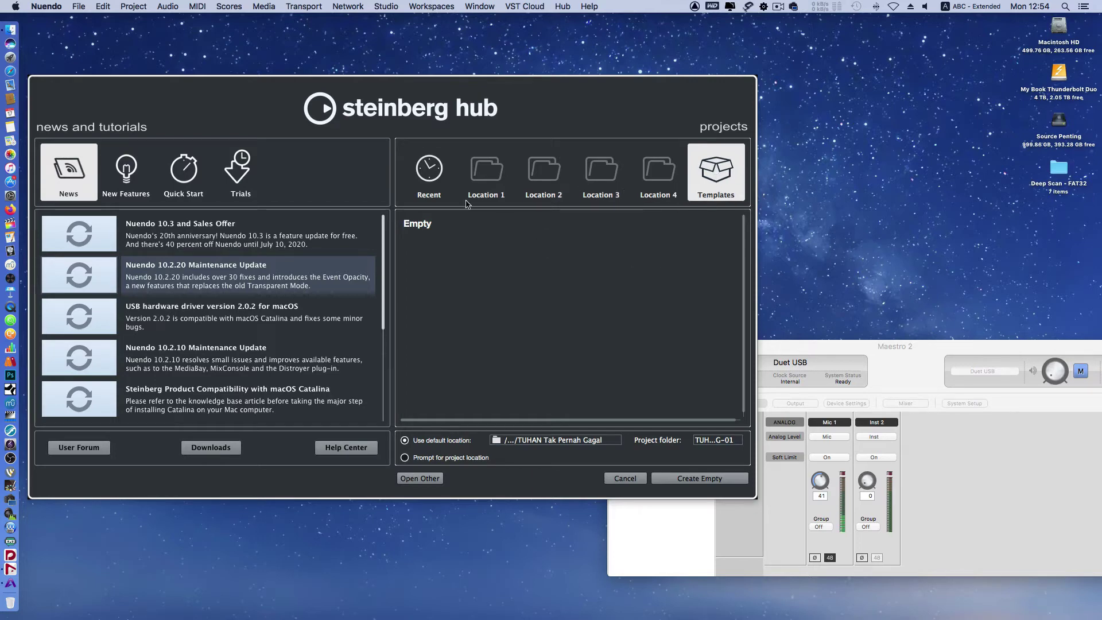
click(430, 224)
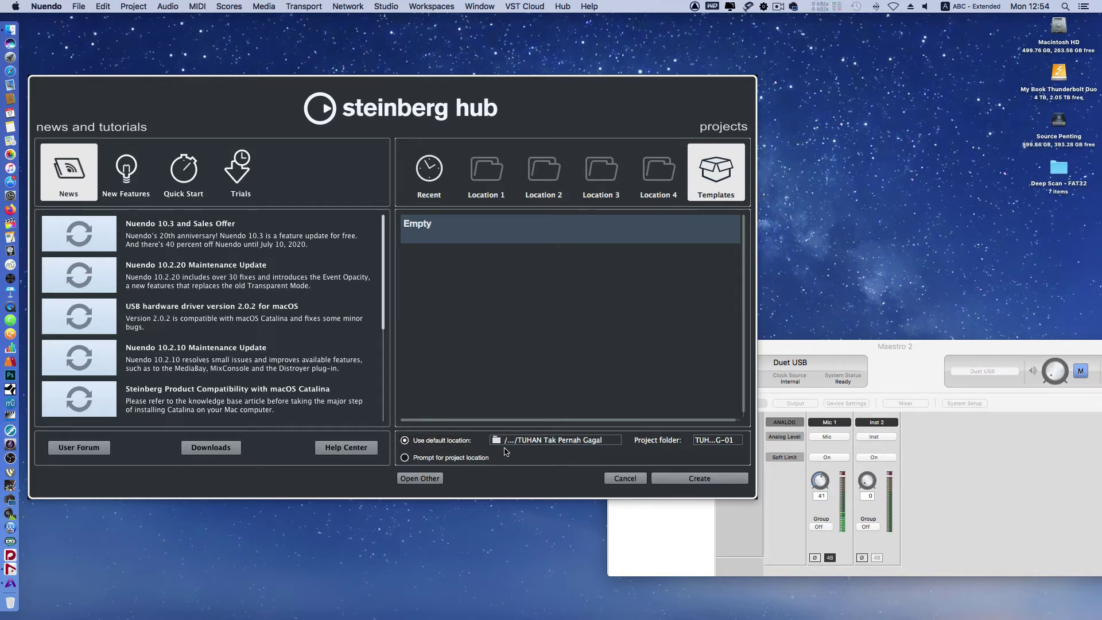
Set the default project location to the Nuendo folder on the external drive.
click(597, 439)
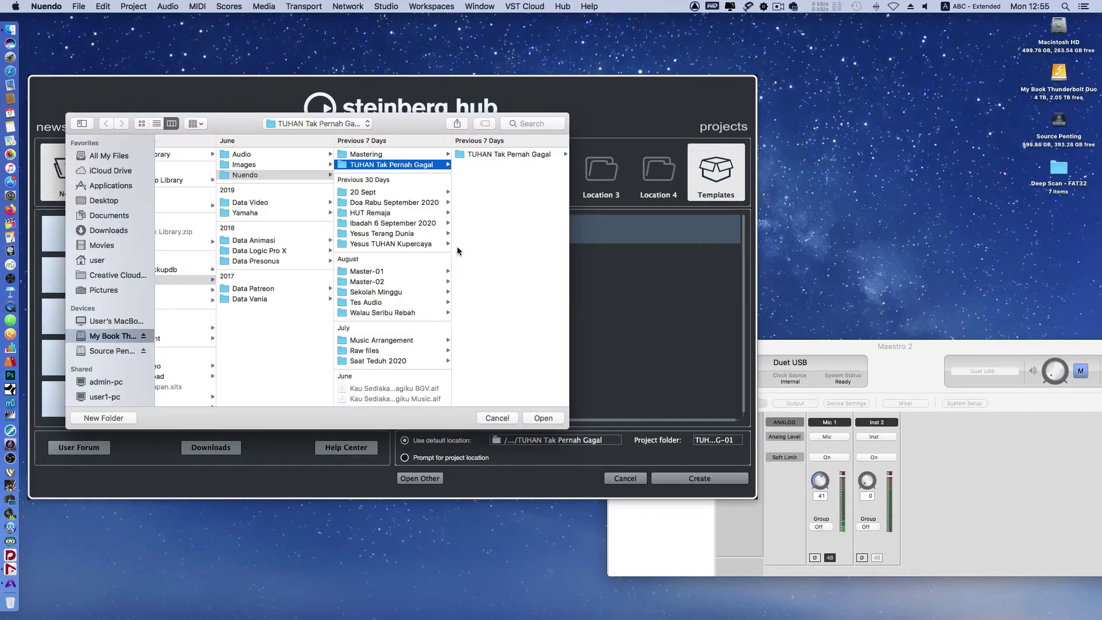
click(256, 175)
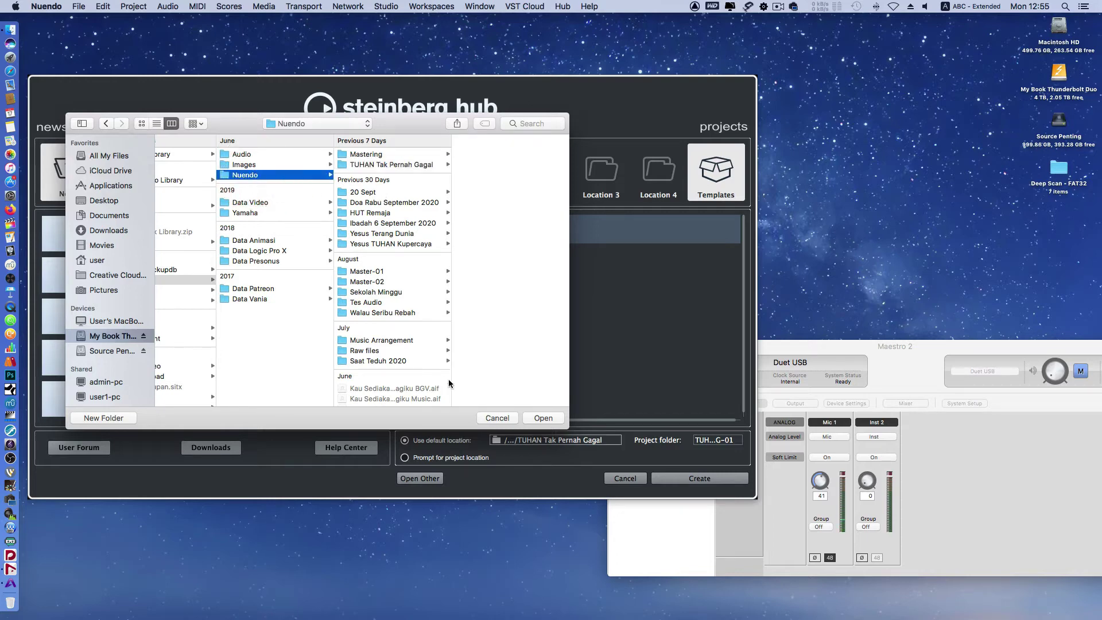
click(549, 419)
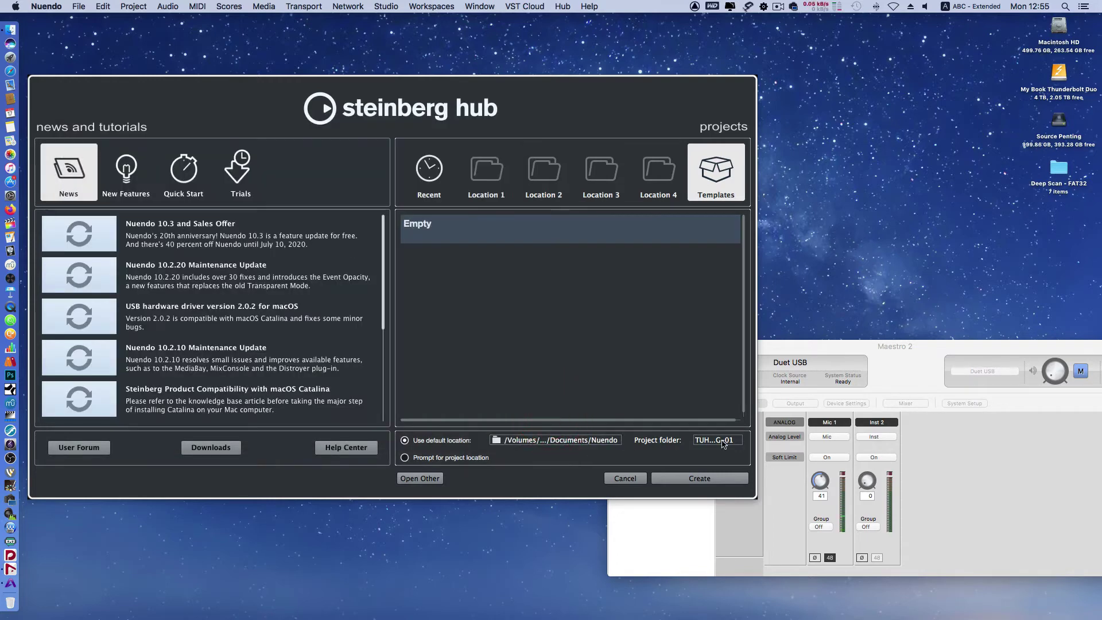
Create the project in a project folder named Tracks and enlarge its window to fill the screen.
click(722, 441)
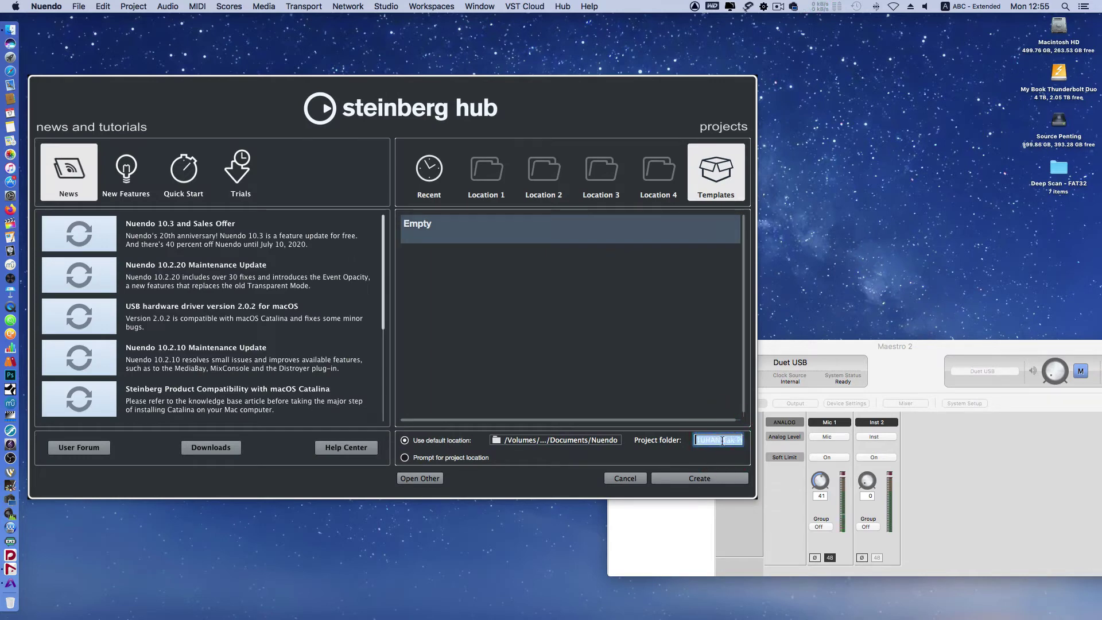
key(shift)
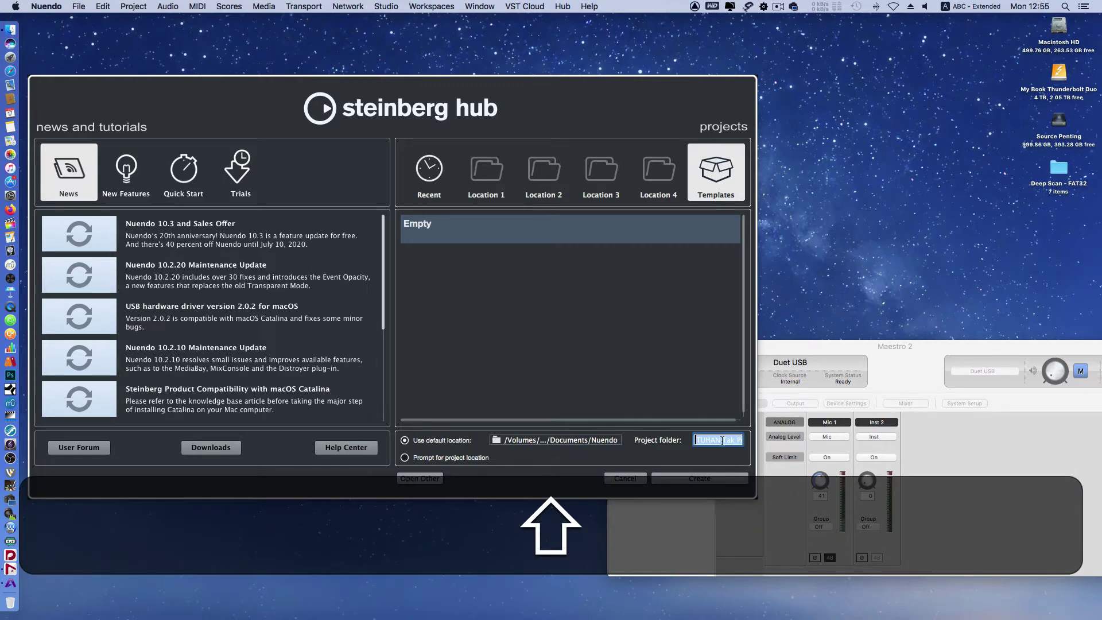
text(A)
key(BackSpace)
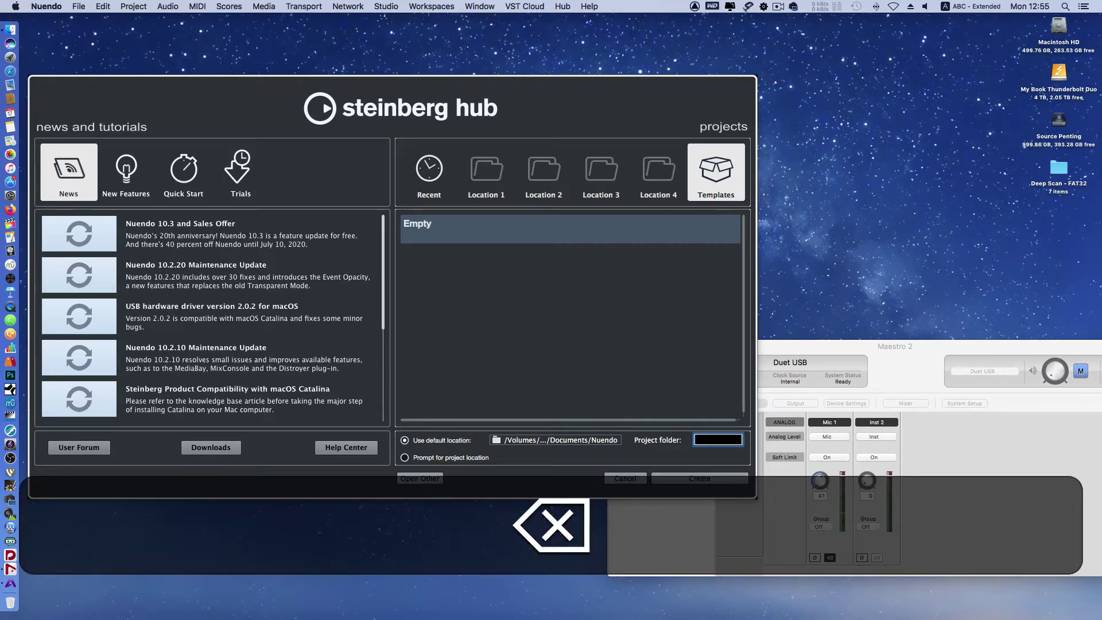
text(Tracks)
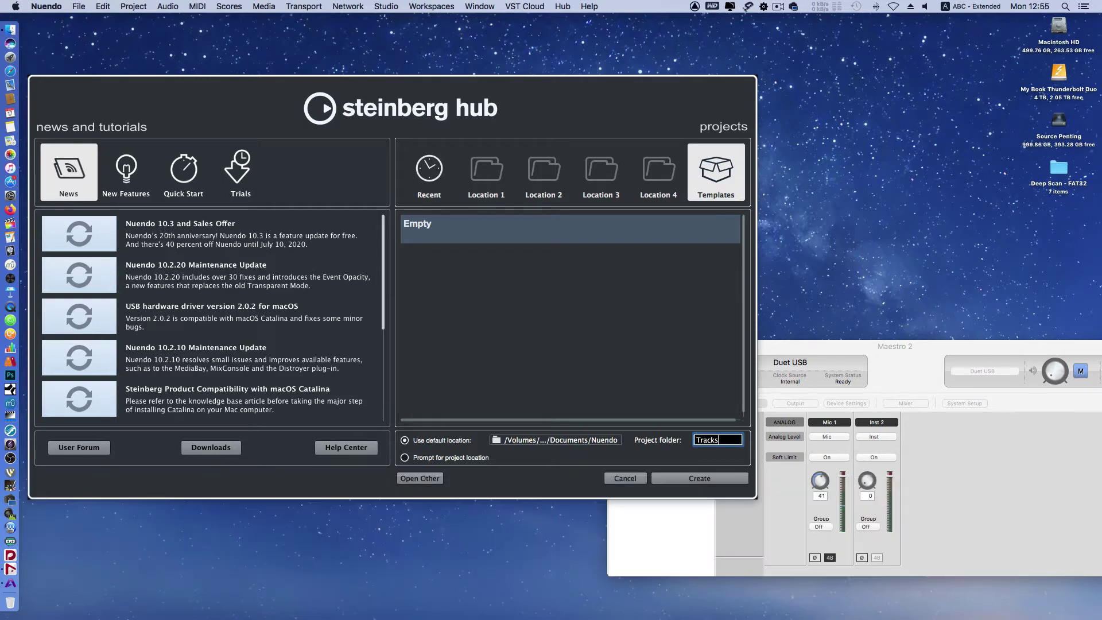
click(714, 479)
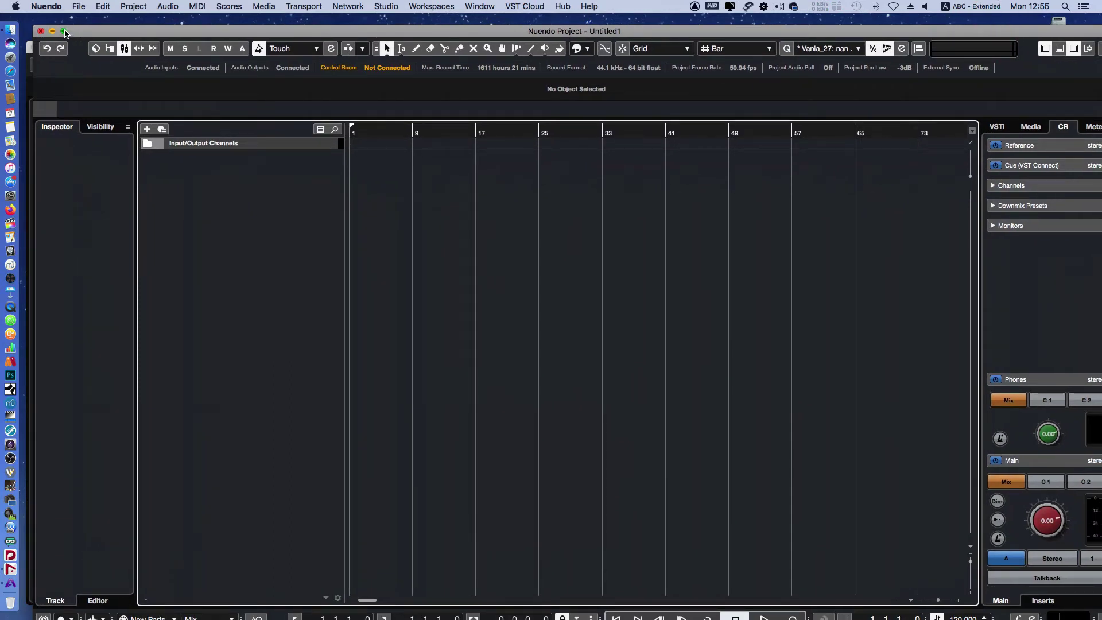
click(64, 31)
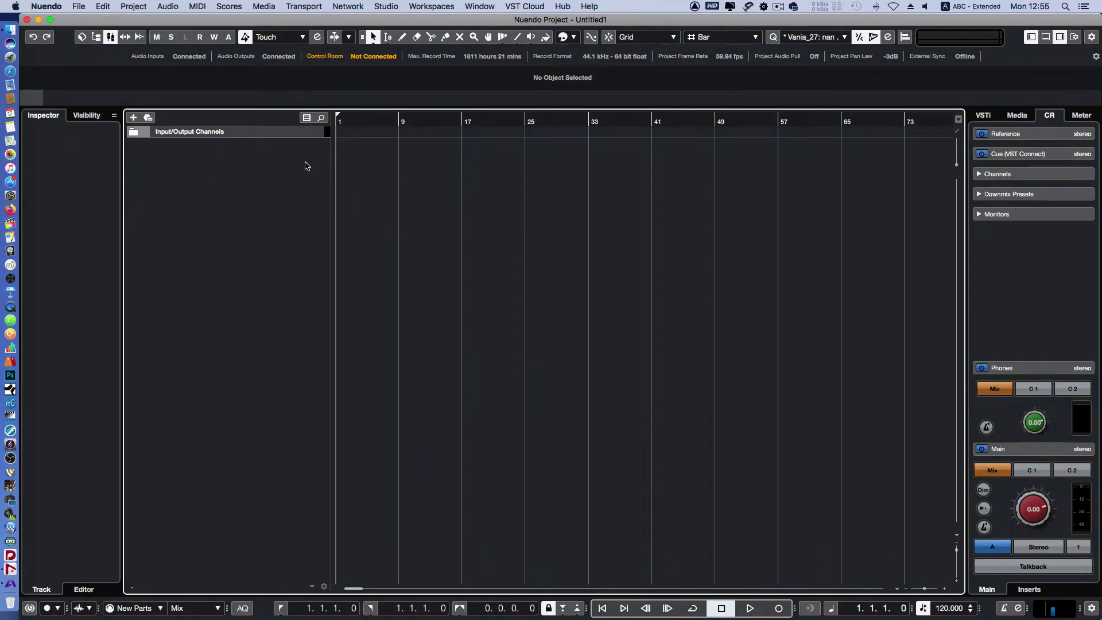
Start adding an audio track and set its audio input to Inst 1 (Mono).
scroll(544, 121, right, 3)
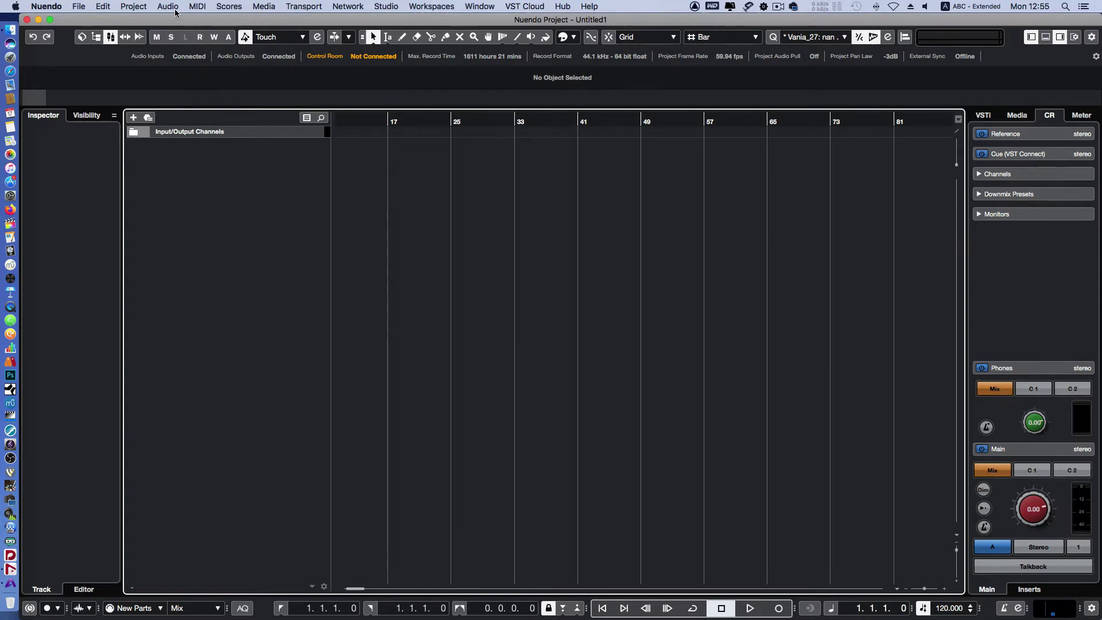
click(143, 8)
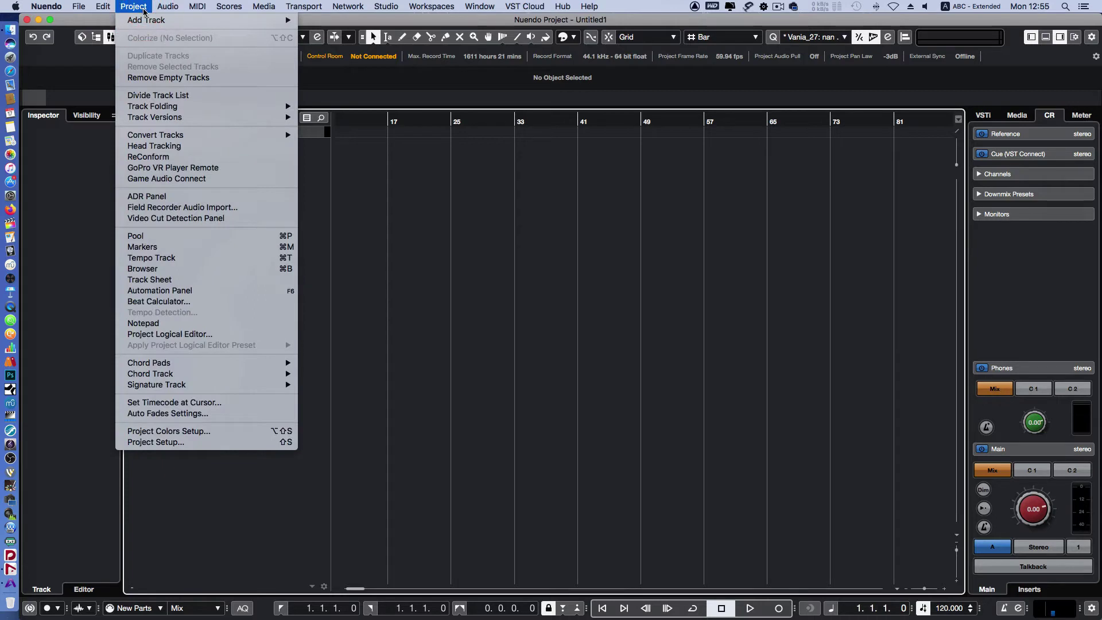
mouse_move(150, 22)
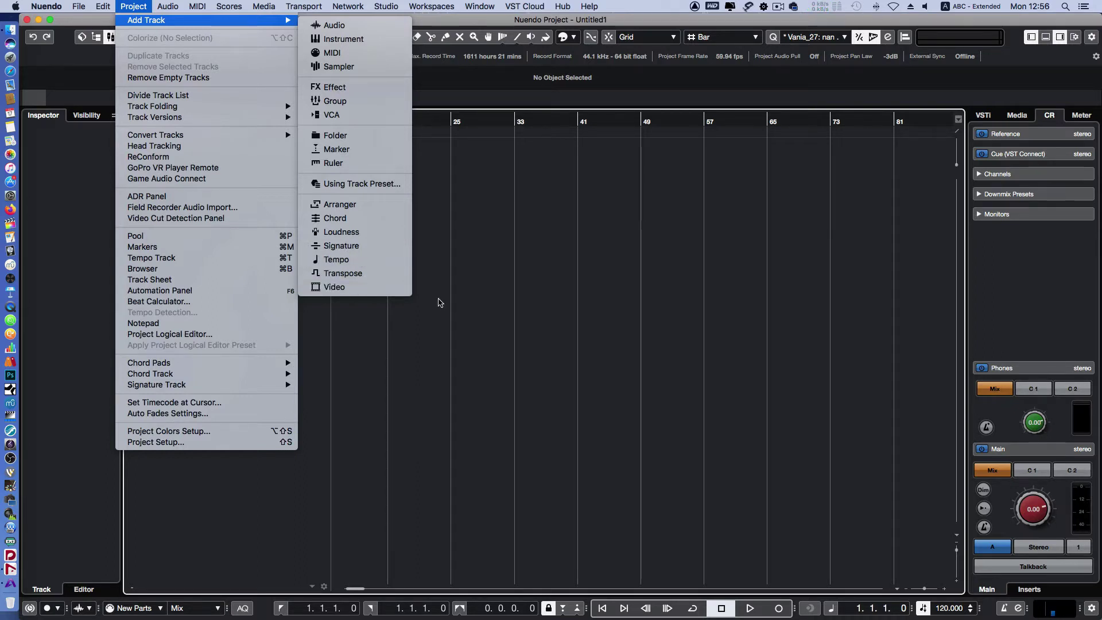
click(382, 29)
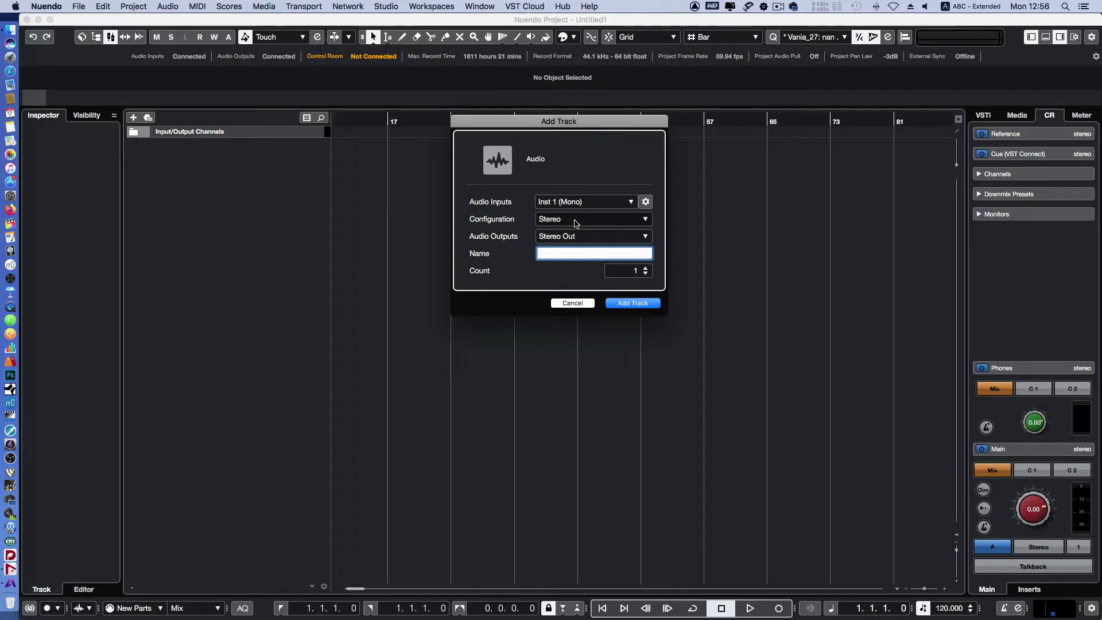
click(630, 205)
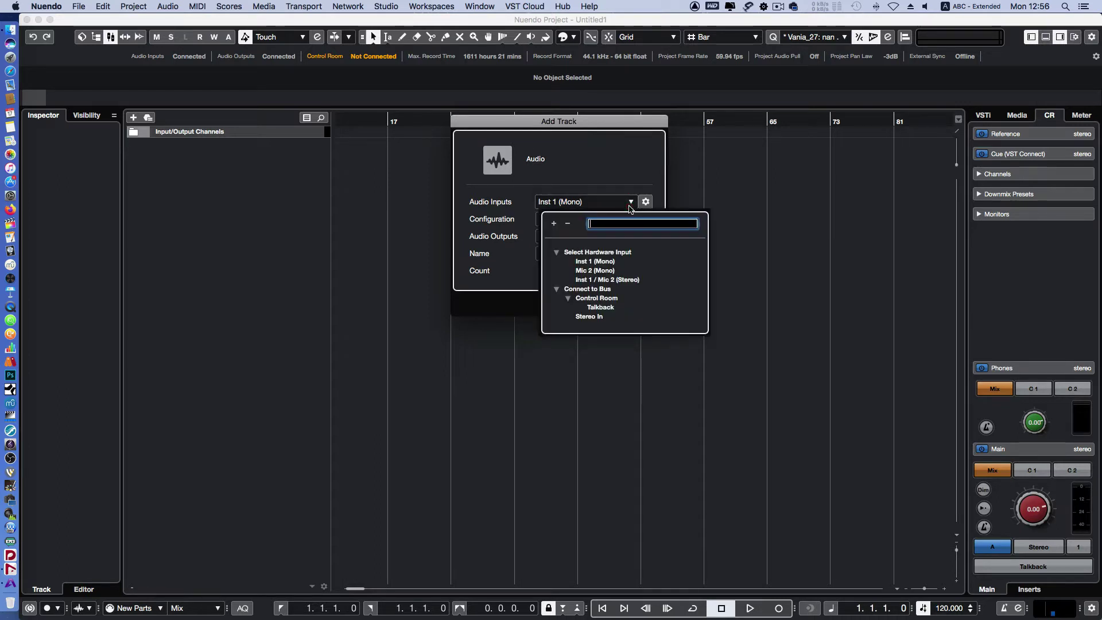
click(503, 212)
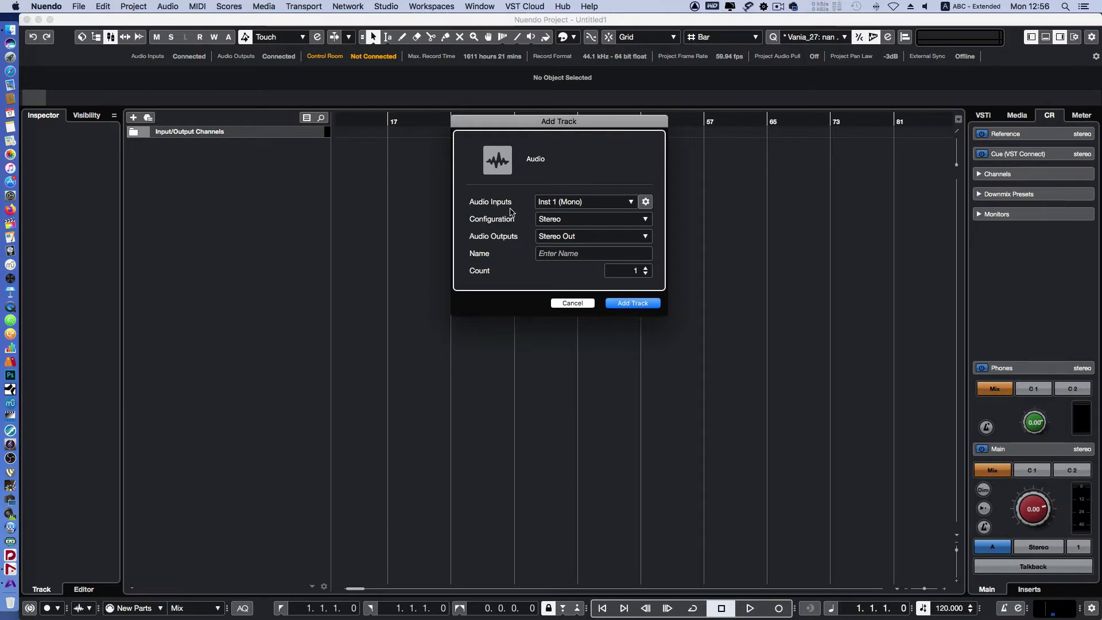
click(621, 203)
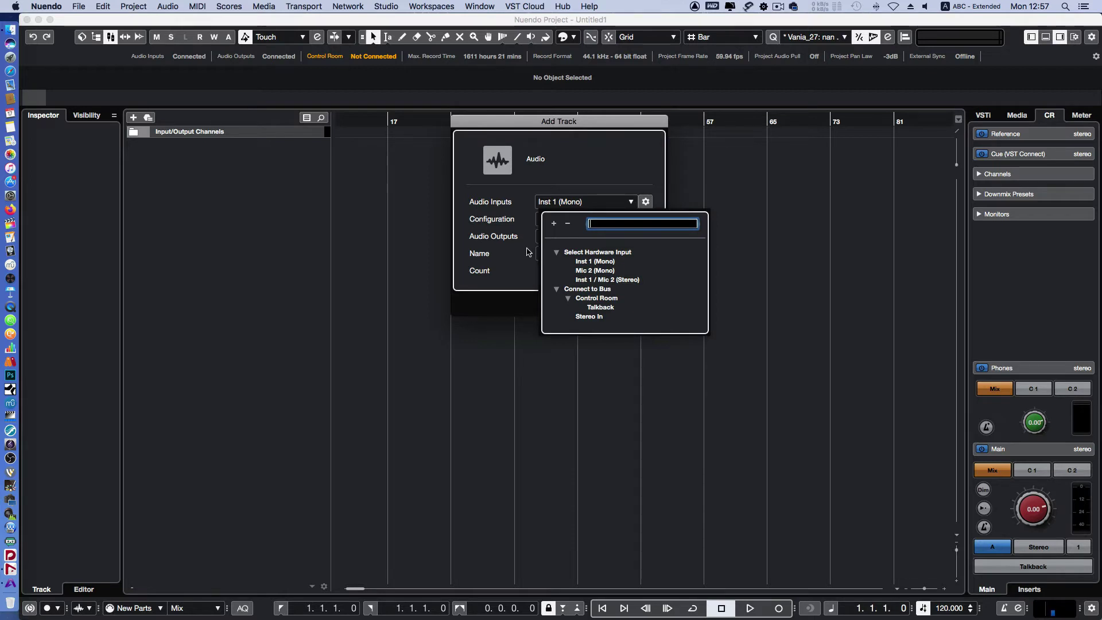
click(607, 263)
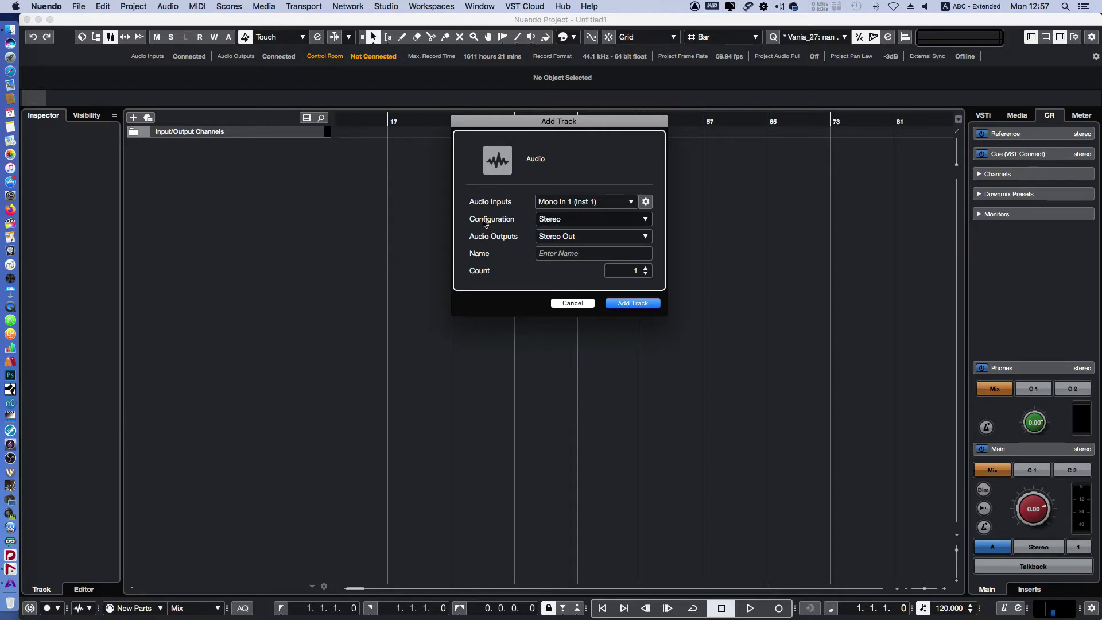
Set the new audio track's configuration to Mono and check the available audio outputs.
click(565, 220)
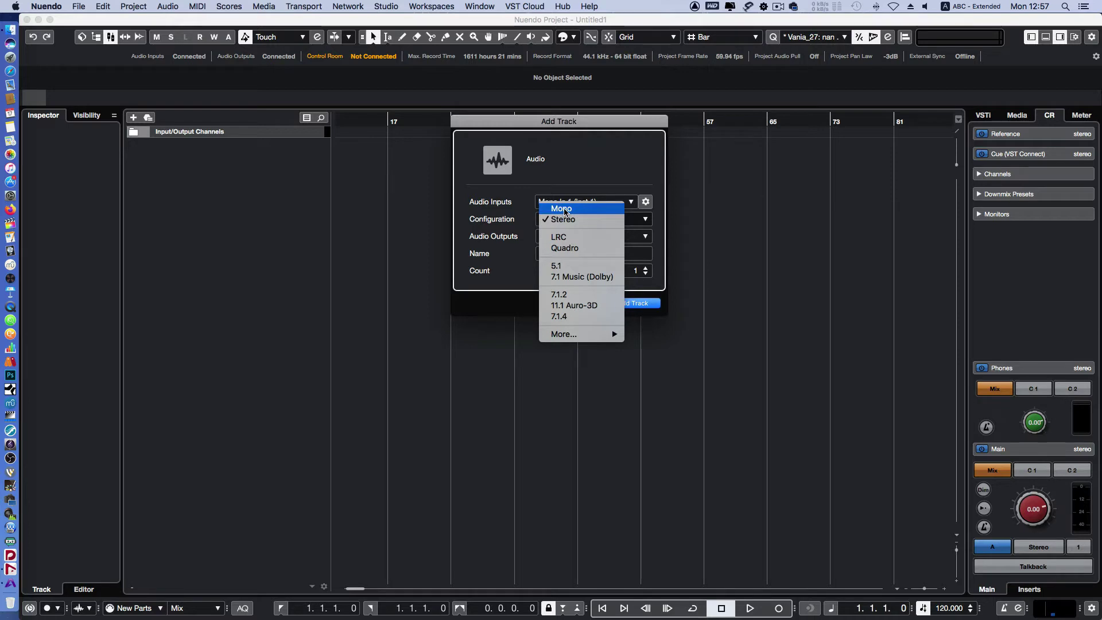
click(493, 221)
click(571, 221)
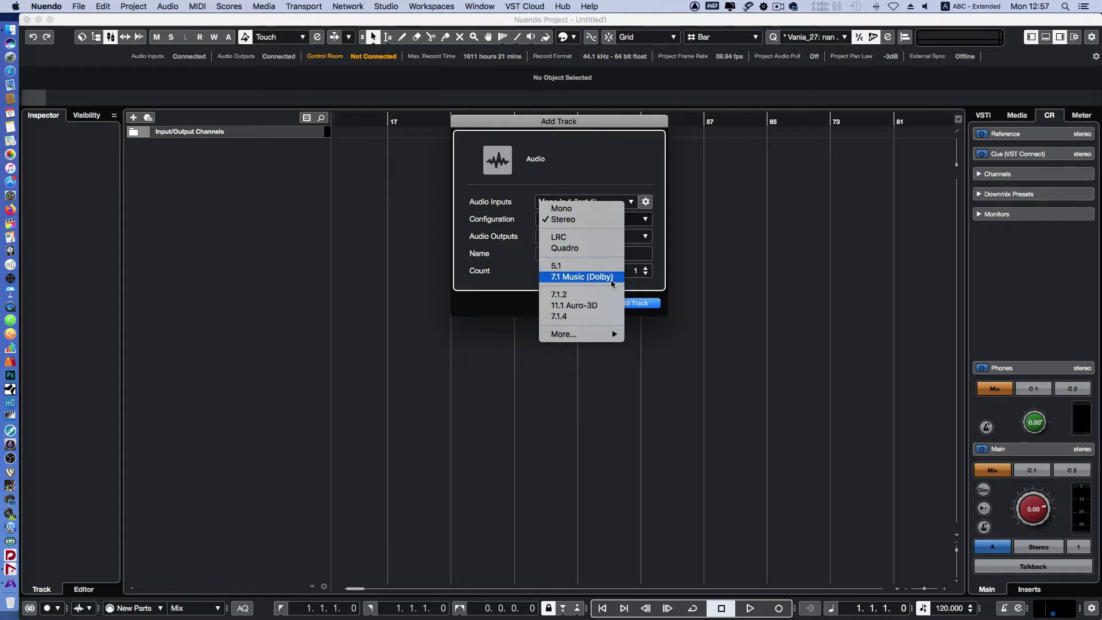
mouse_move(599, 335)
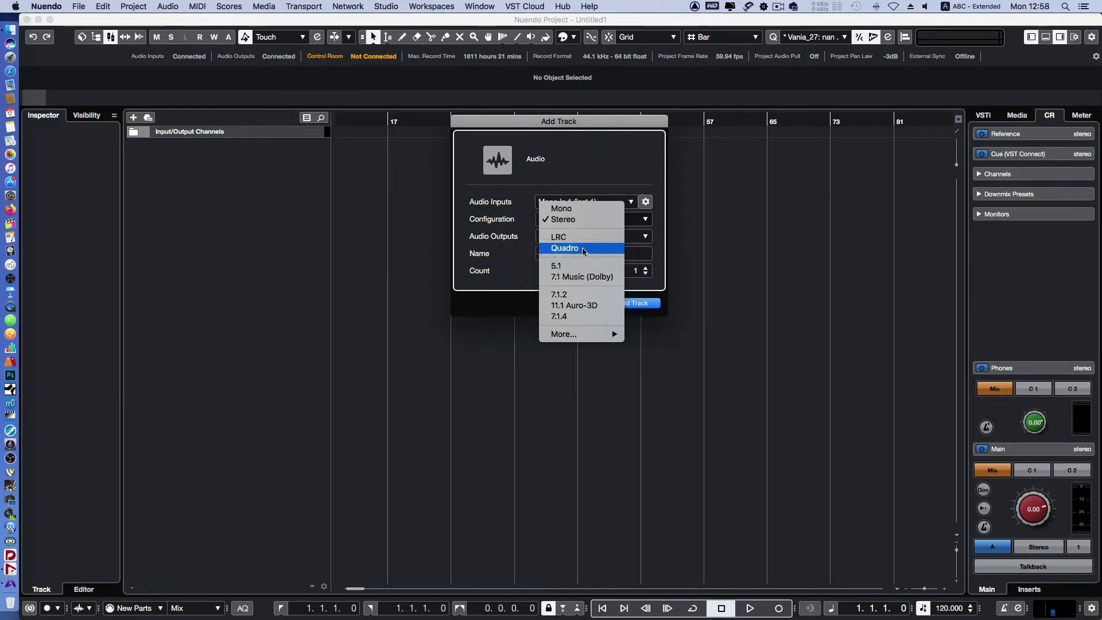
click(561, 209)
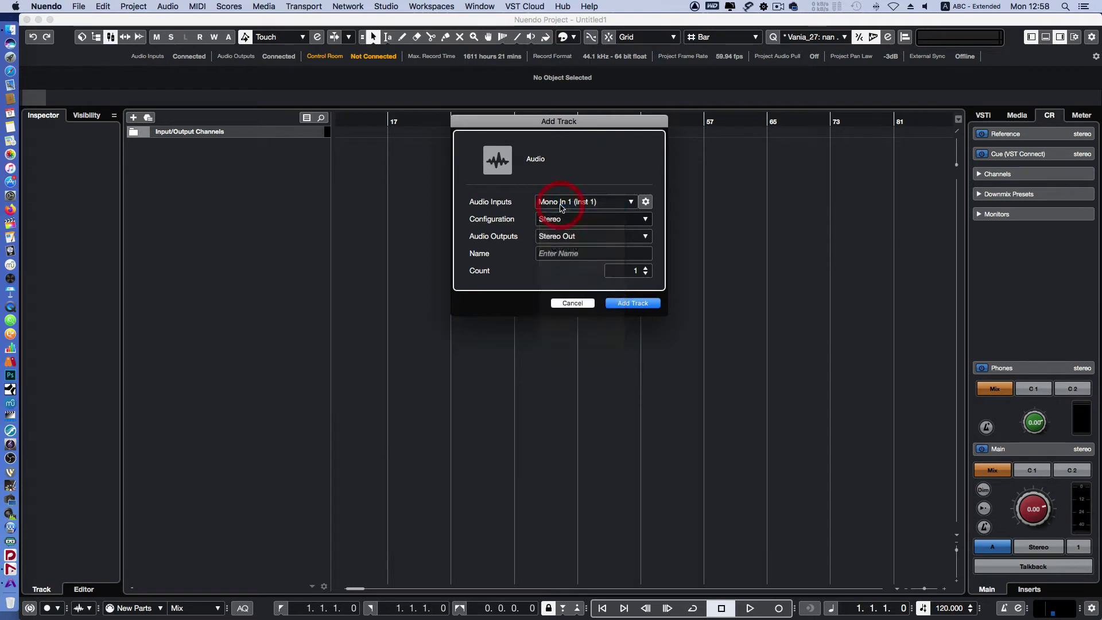
click(566, 237)
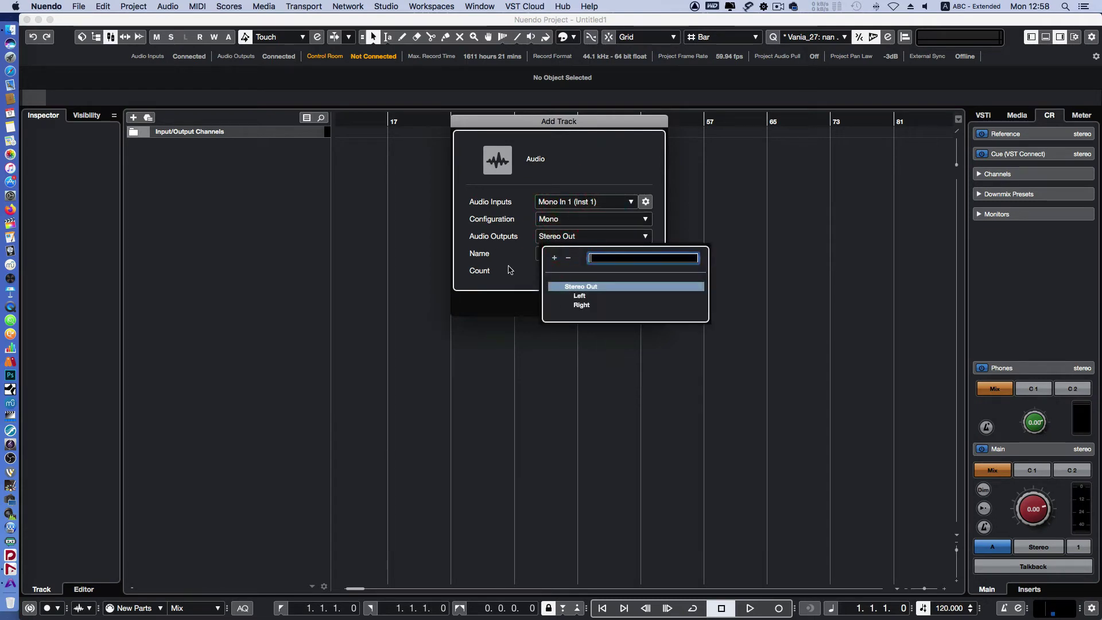
click(509, 269)
Name the new audio track Voice.
click(556, 253)
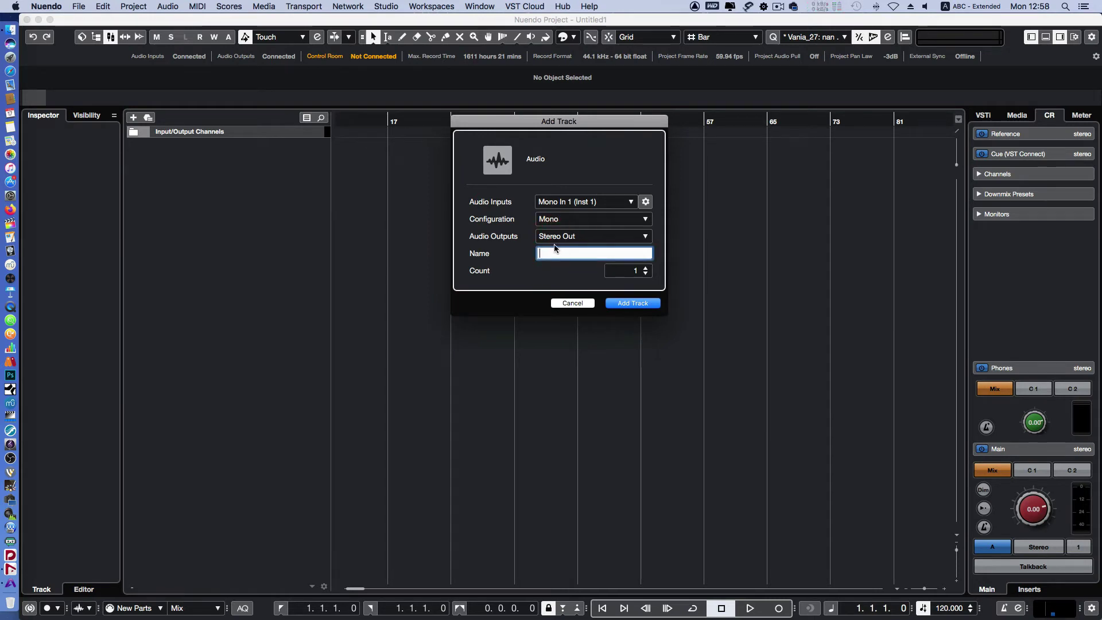
key(shift)
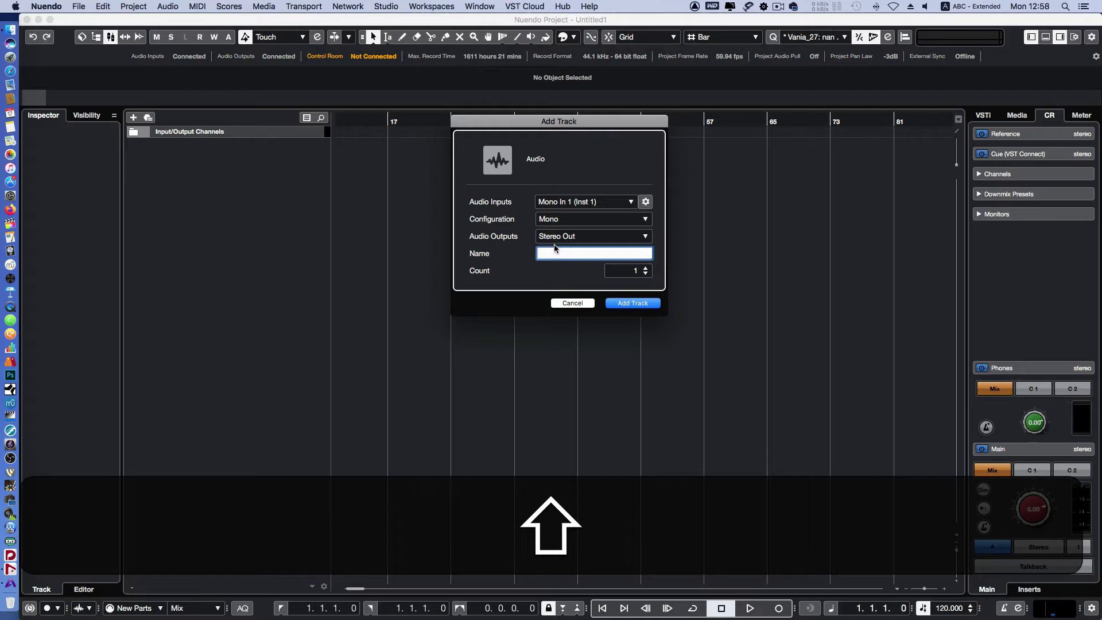
text(VG)
key(BackSpace)
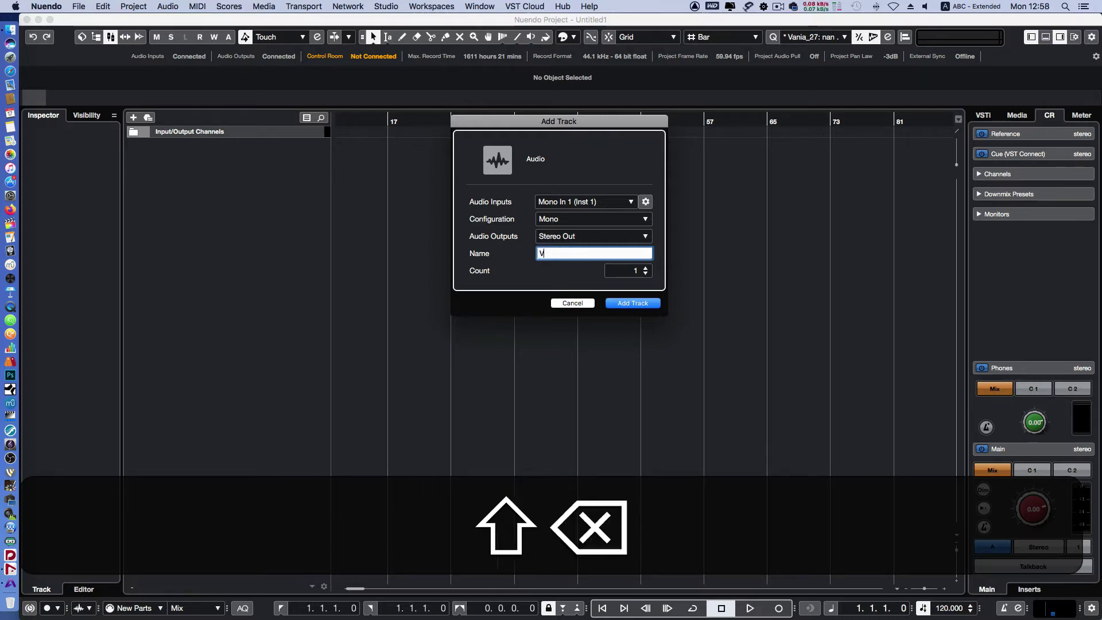
key(BackSpace)
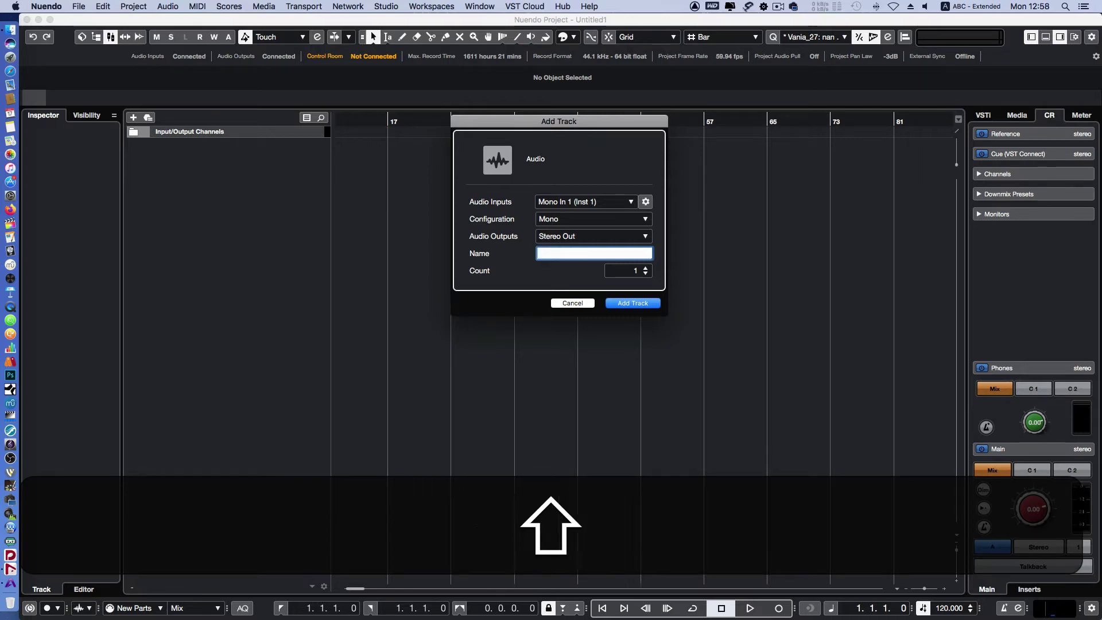
text(Voce)
key(BackSpace)
key(BackSpace)
key(BackSpace)
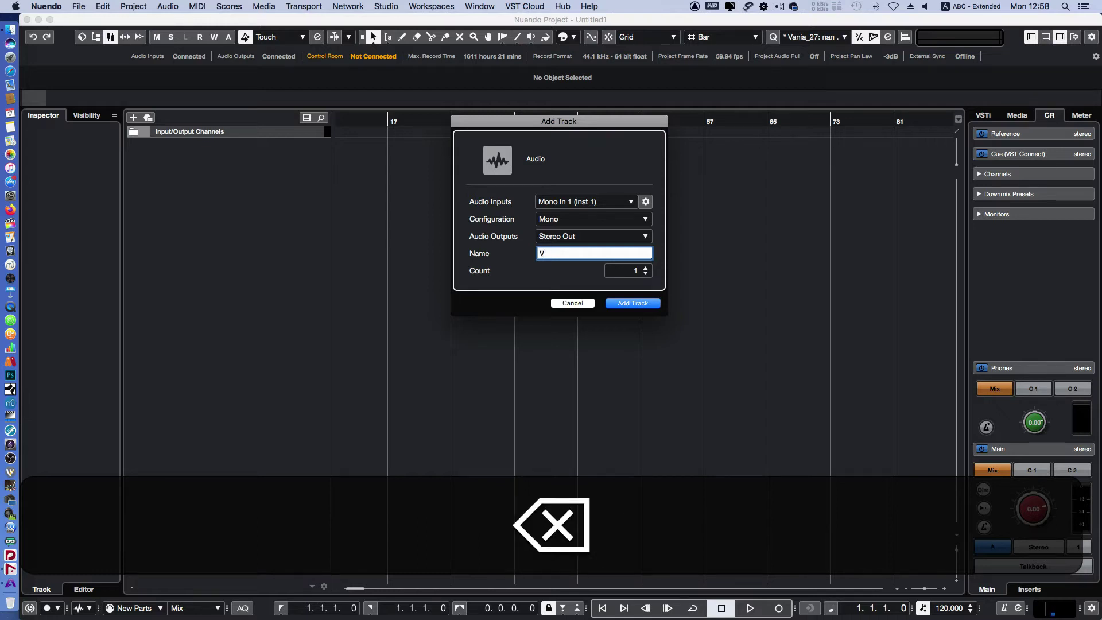
text(oice)
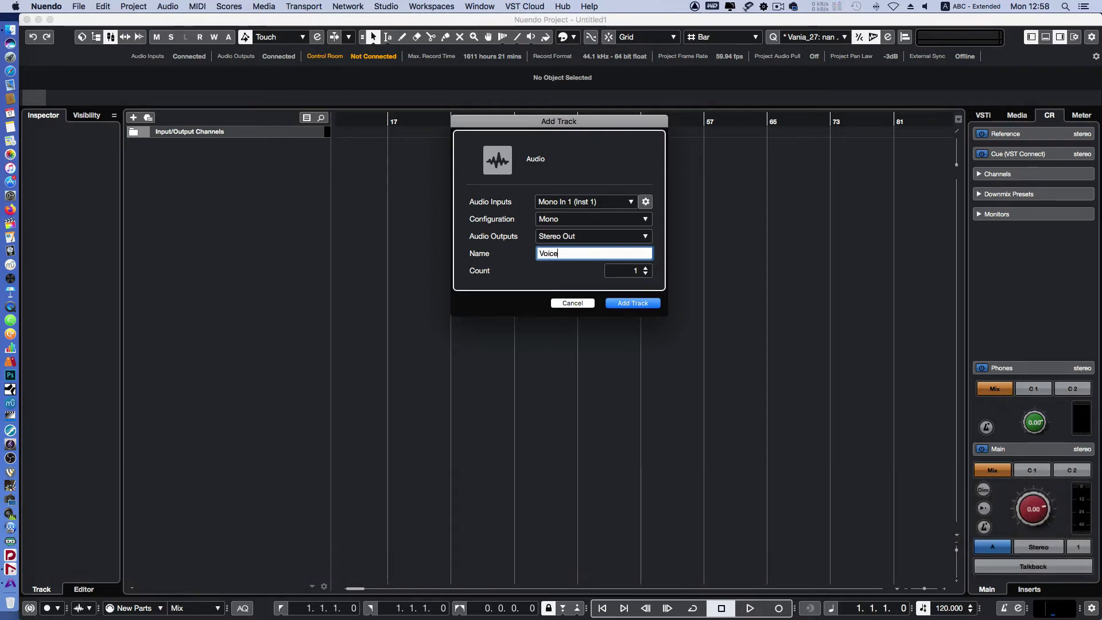
Try raising the number of tracks to add, and return the count to 1.
click(637, 268)
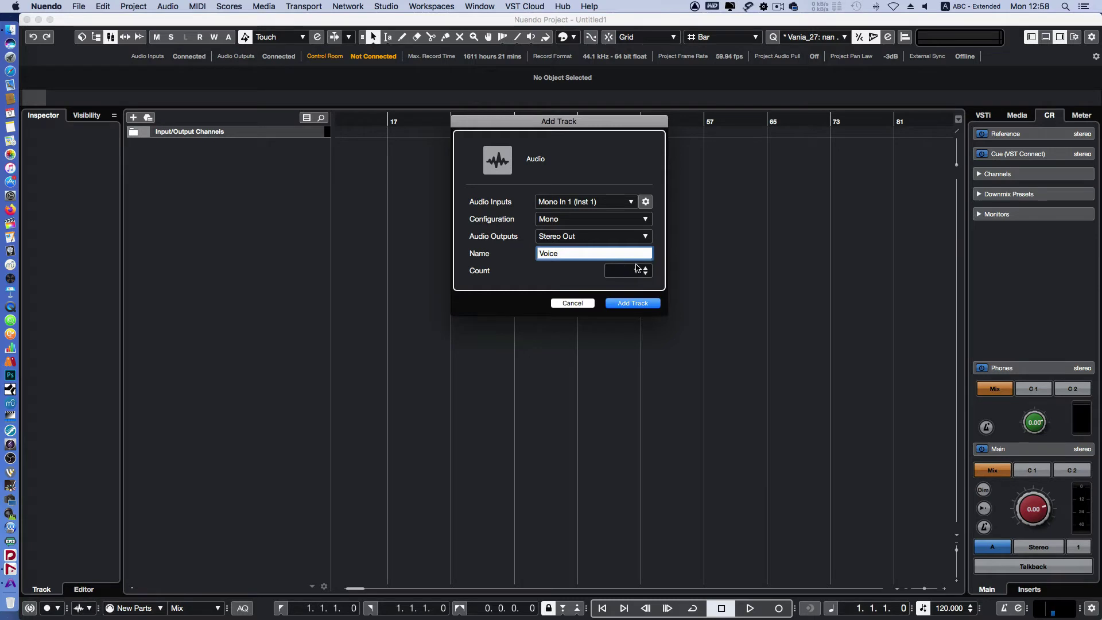
click(645, 268)
double_click(647, 274)
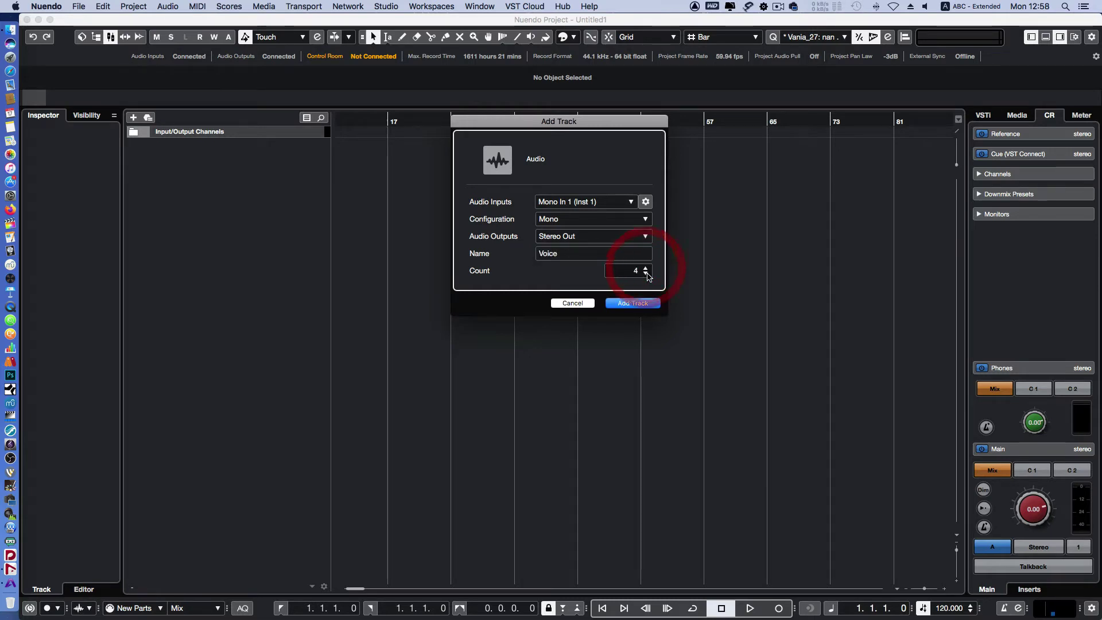
click(647, 274)
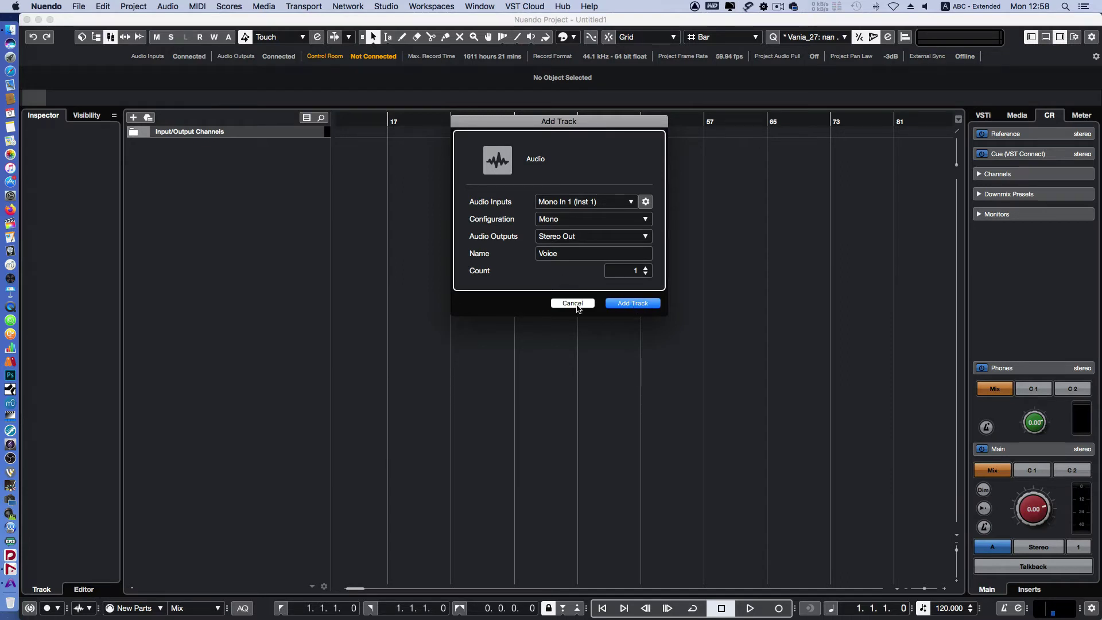
Create the configured Voice audio track and expand its basic track settings in the Inspector.
click(642, 304)
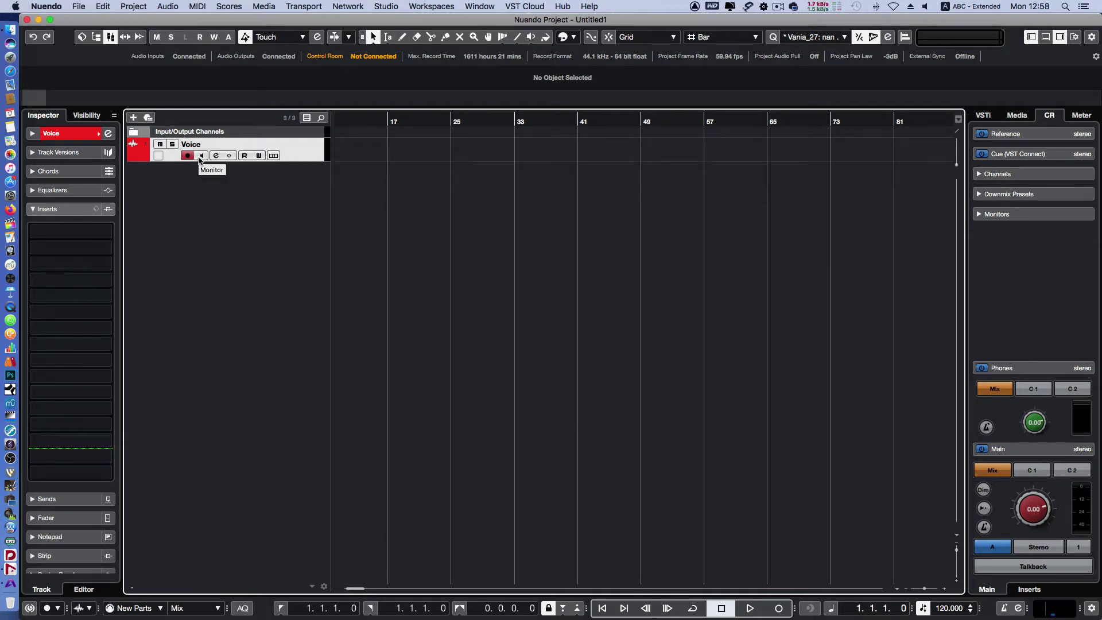
click(33, 134)
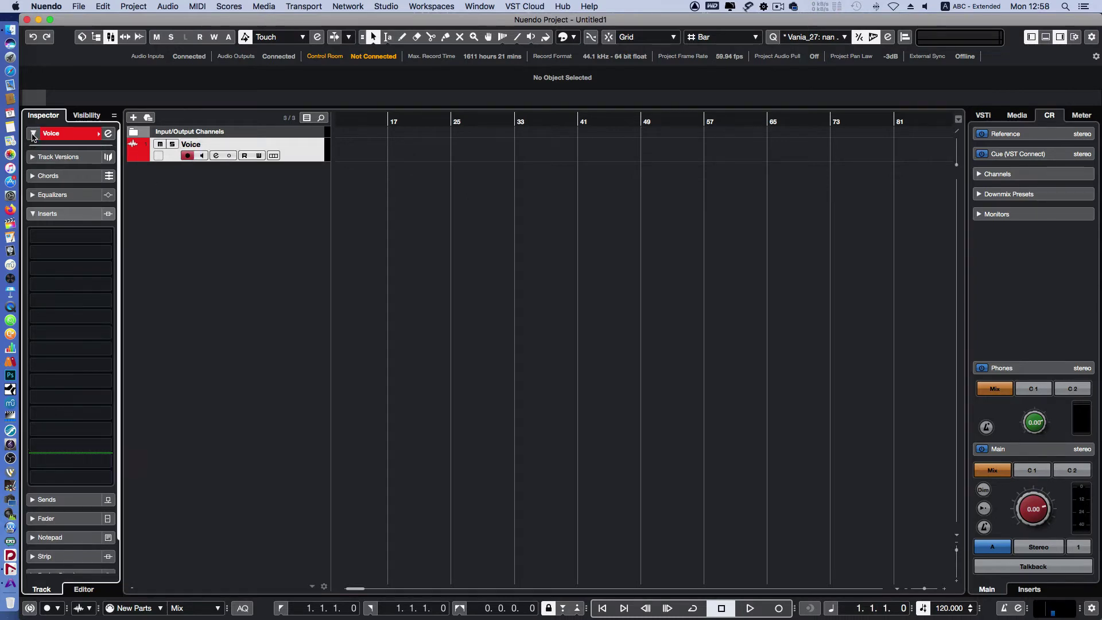
Test input monitoring on the Voice track using the master level meter, and switch off its monitoring and record enable.
click(202, 157)
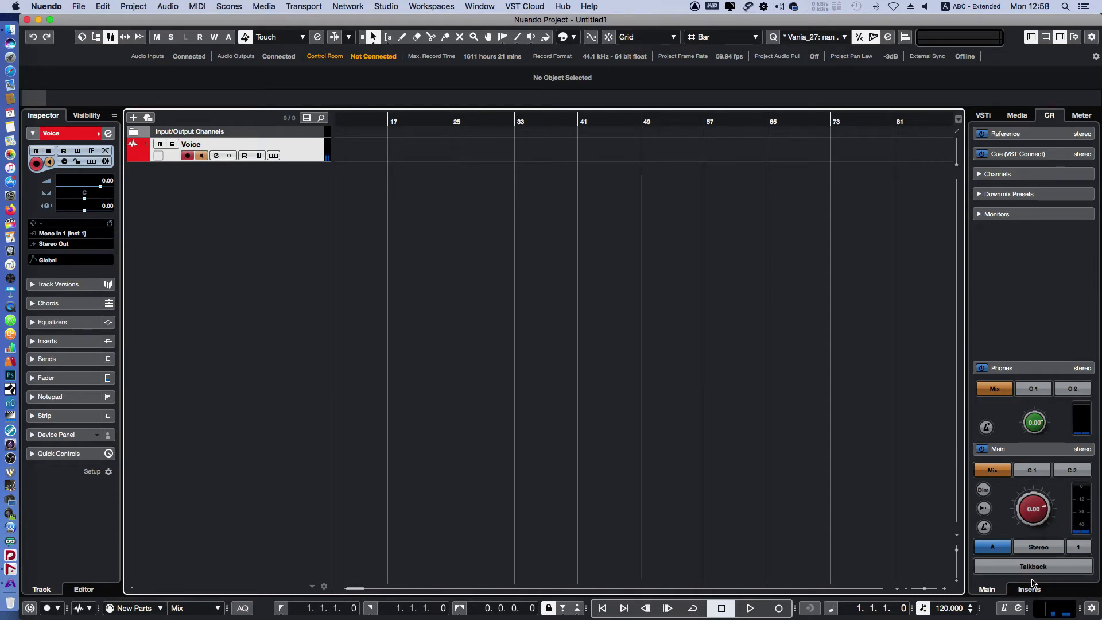
click(1081, 116)
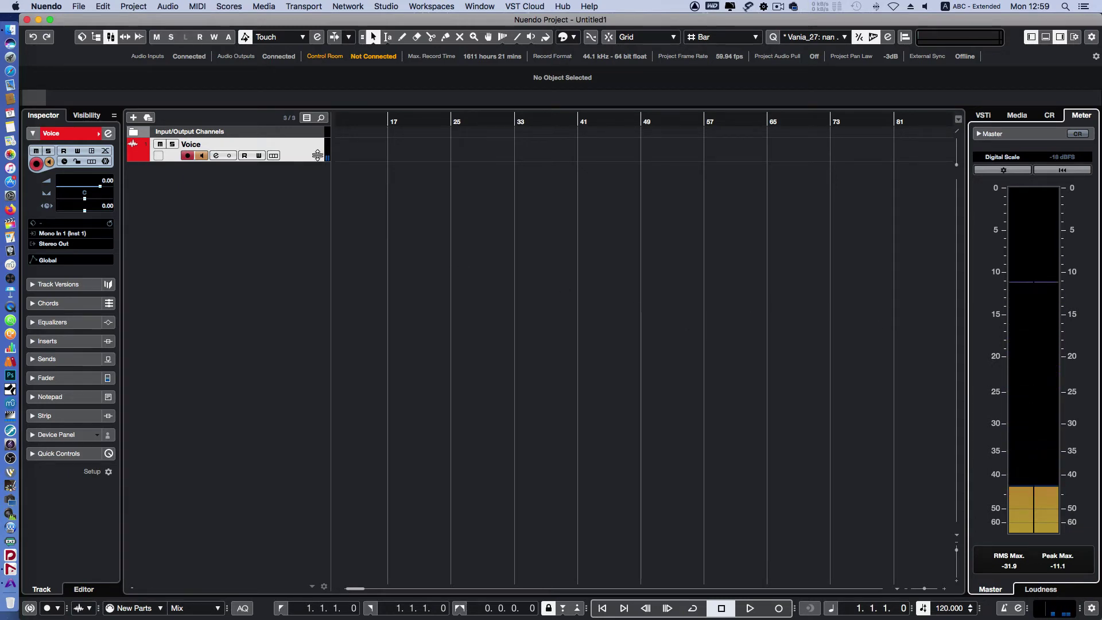
click(202, 156)
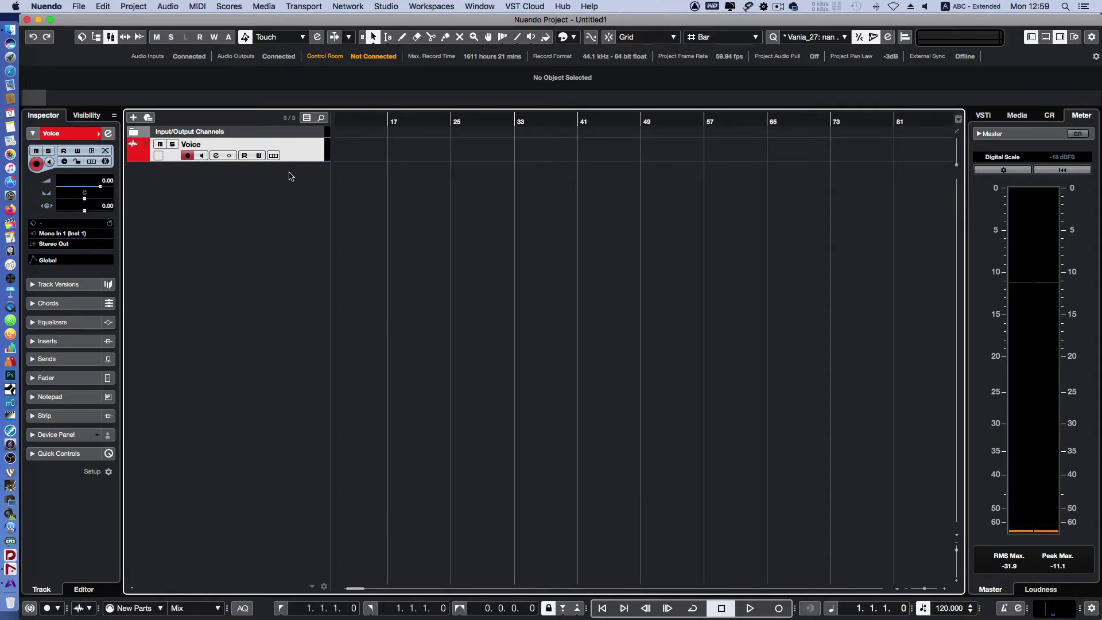
click(187, 155)
right_click(202, 186)
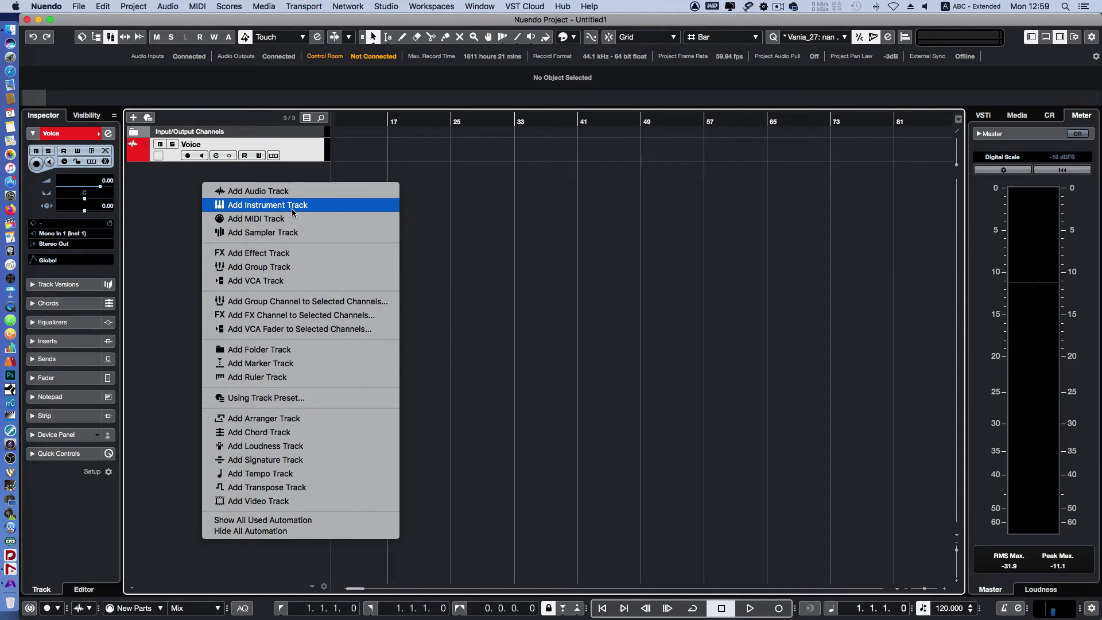
click(197, 197)
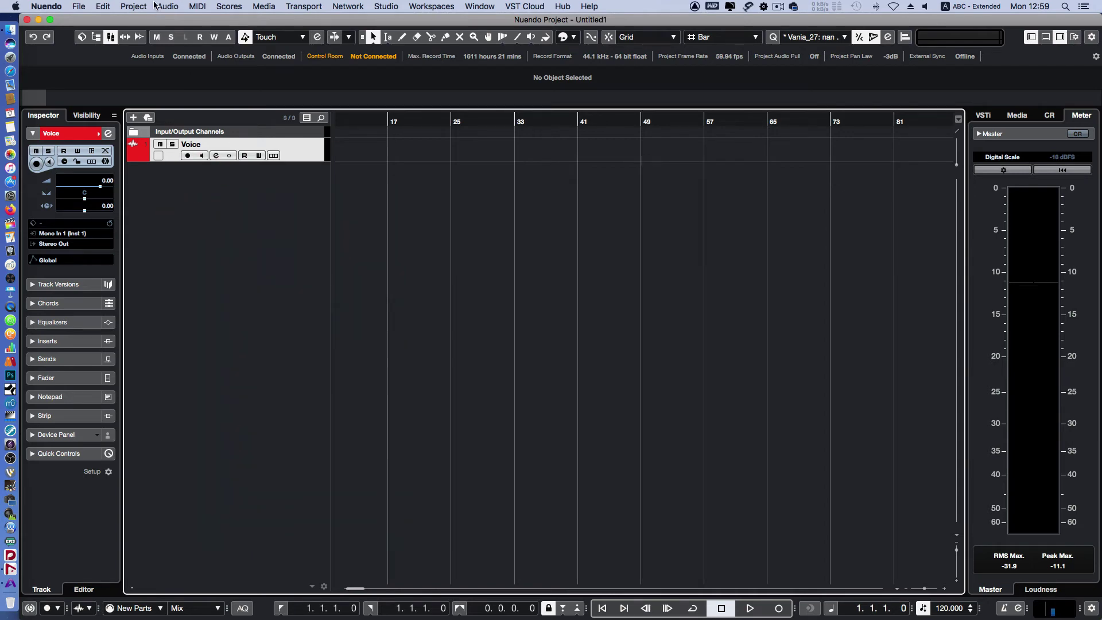
click(134, 7)
mouse_move(147, 21)
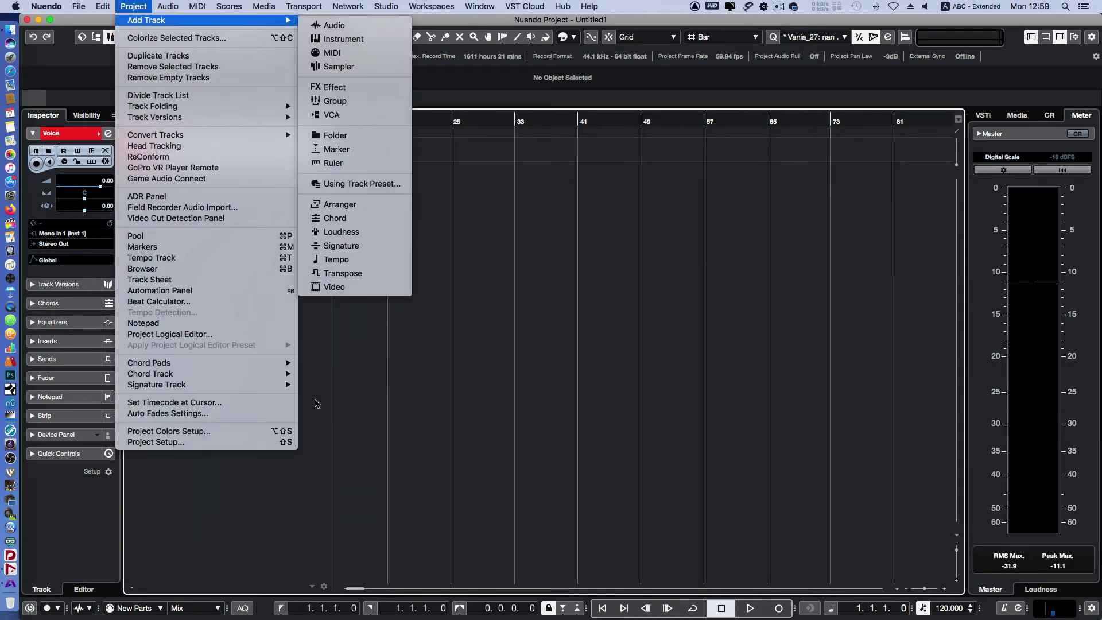
click(276, 484)
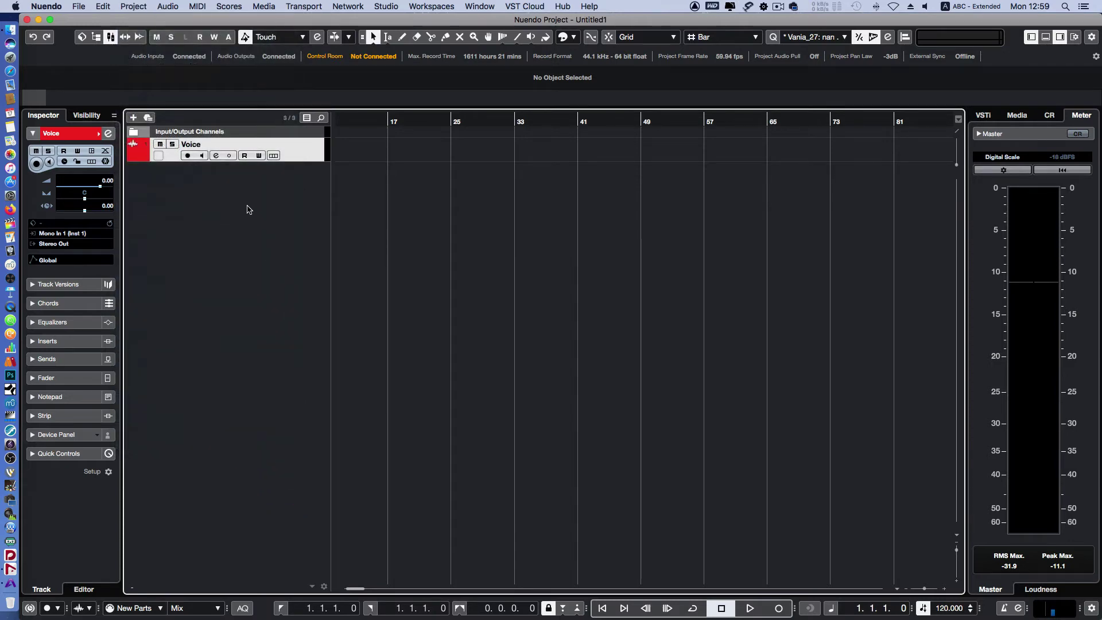
Add one instrument track using HALion Sonic SE from the Synth category, with its output set to Stereo Out.
right_click(247, 209)
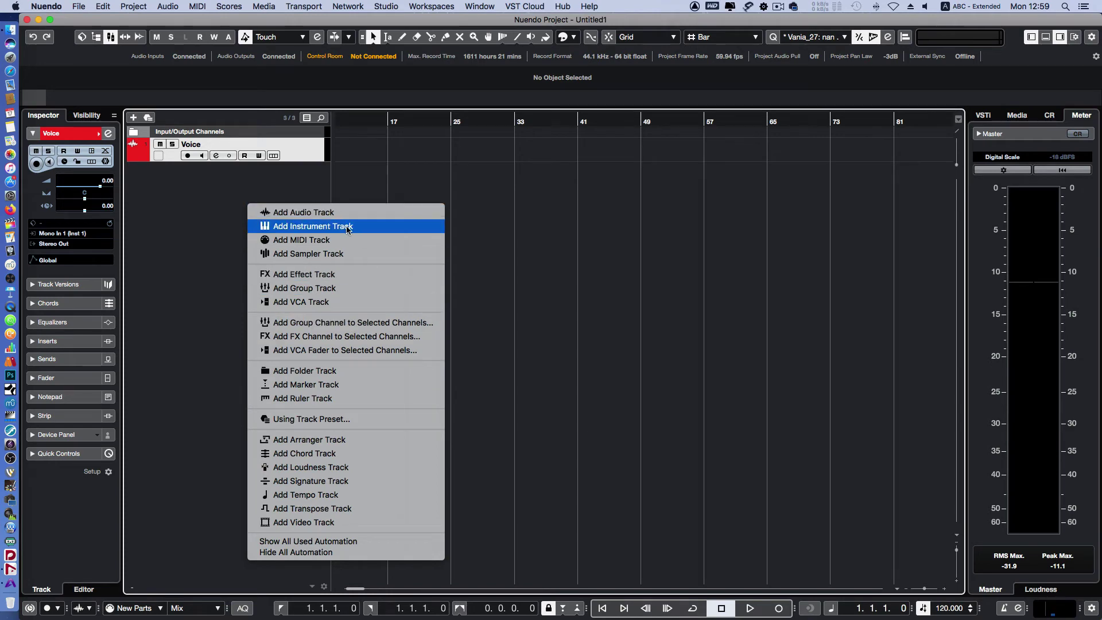
click(301, 227)
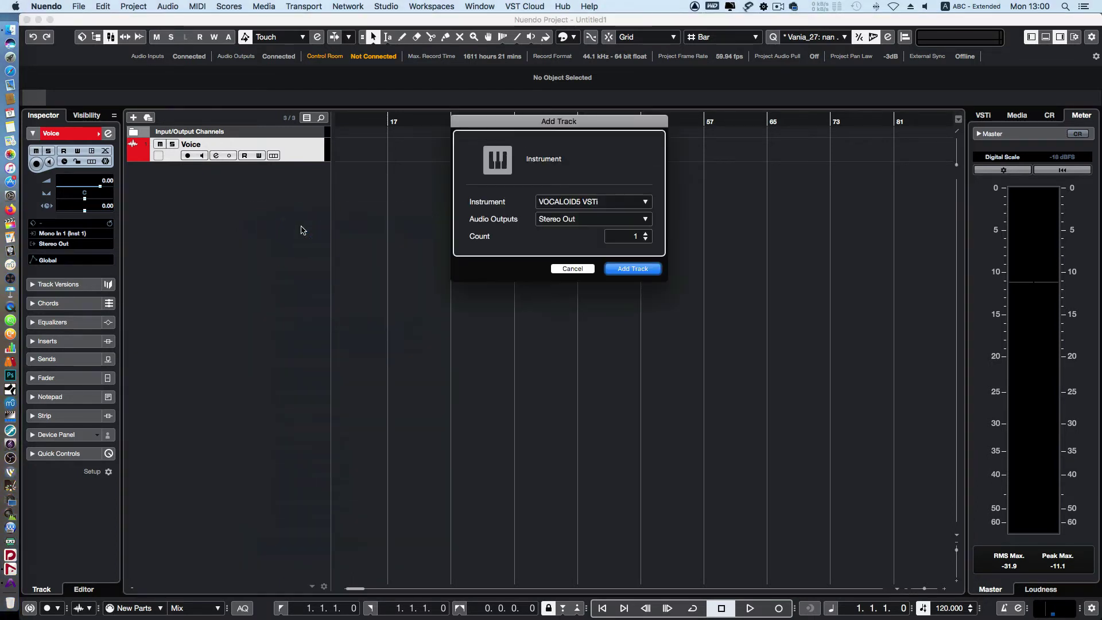
click(613, 203)
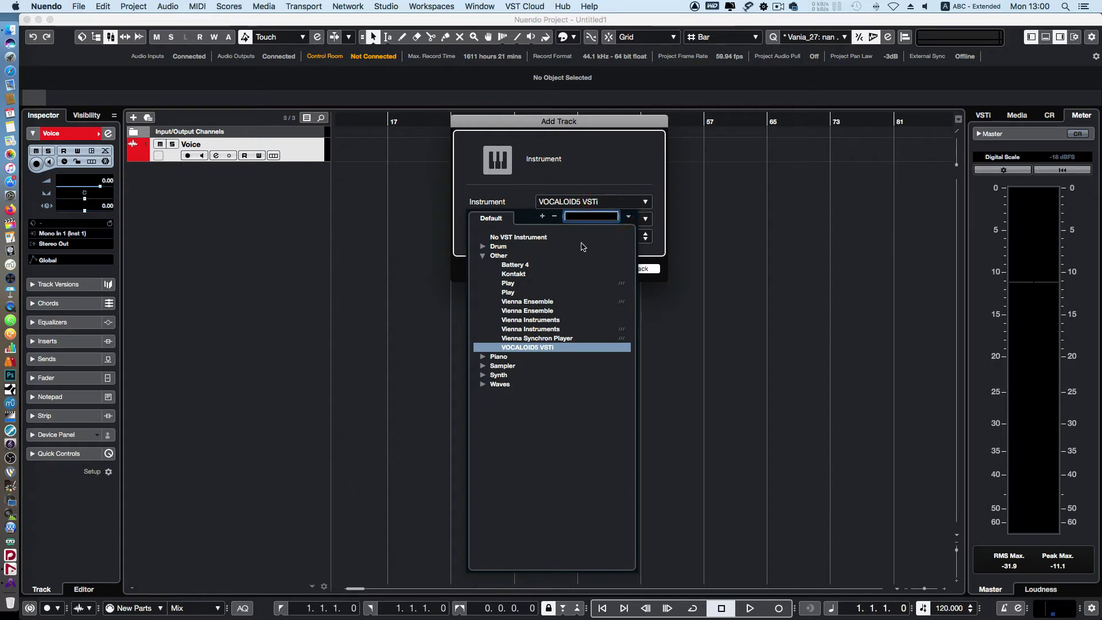
click(482, 255)
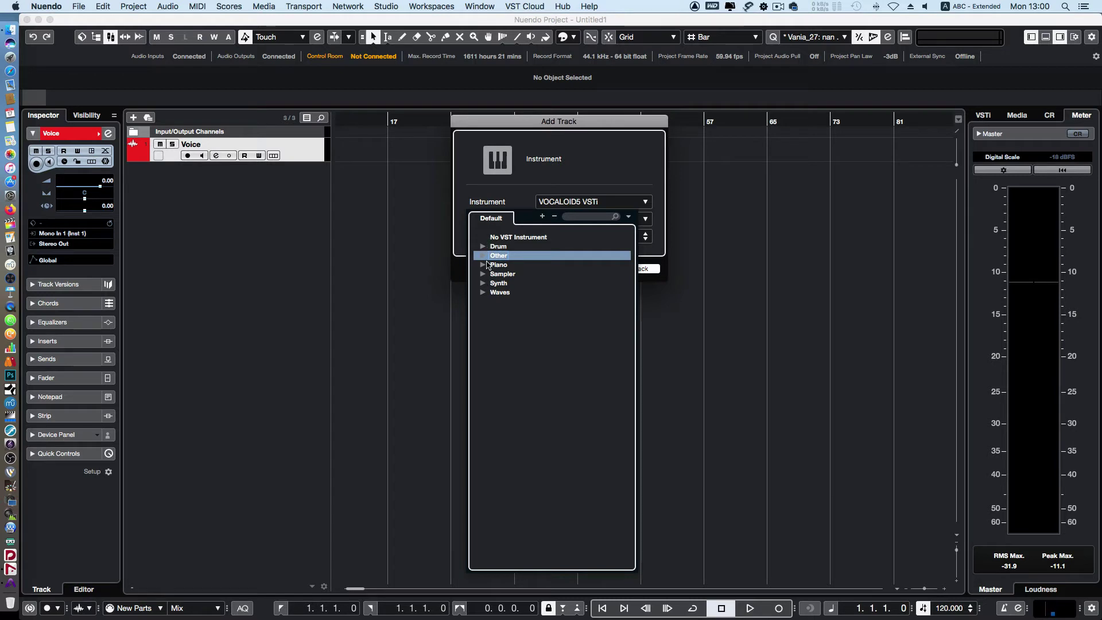
click(482, 265)
click(483, 283)
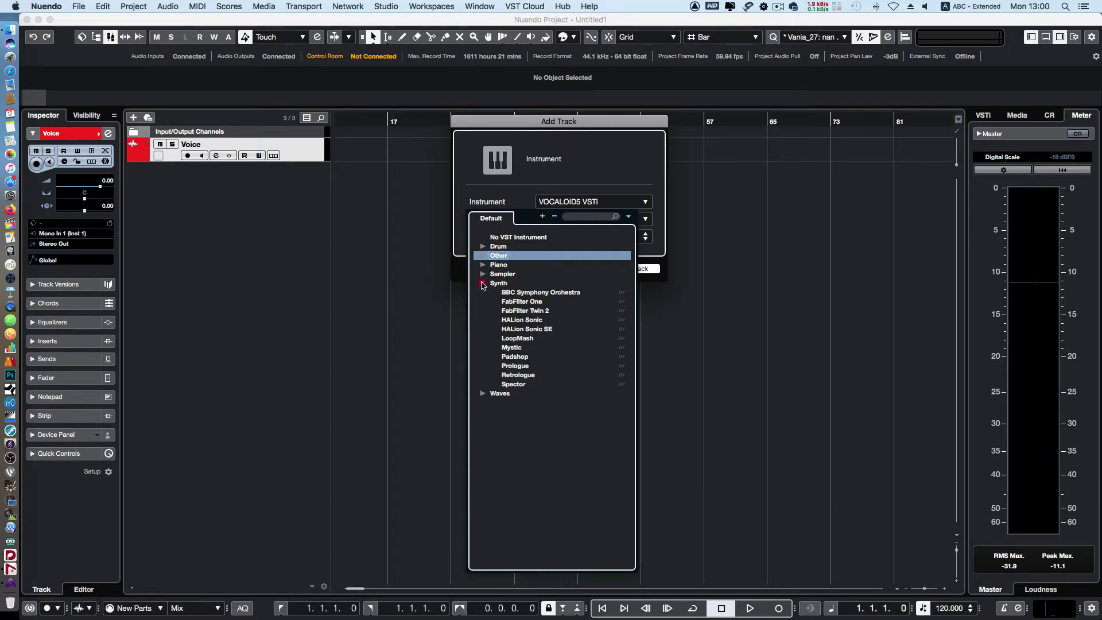
click(532, 328)
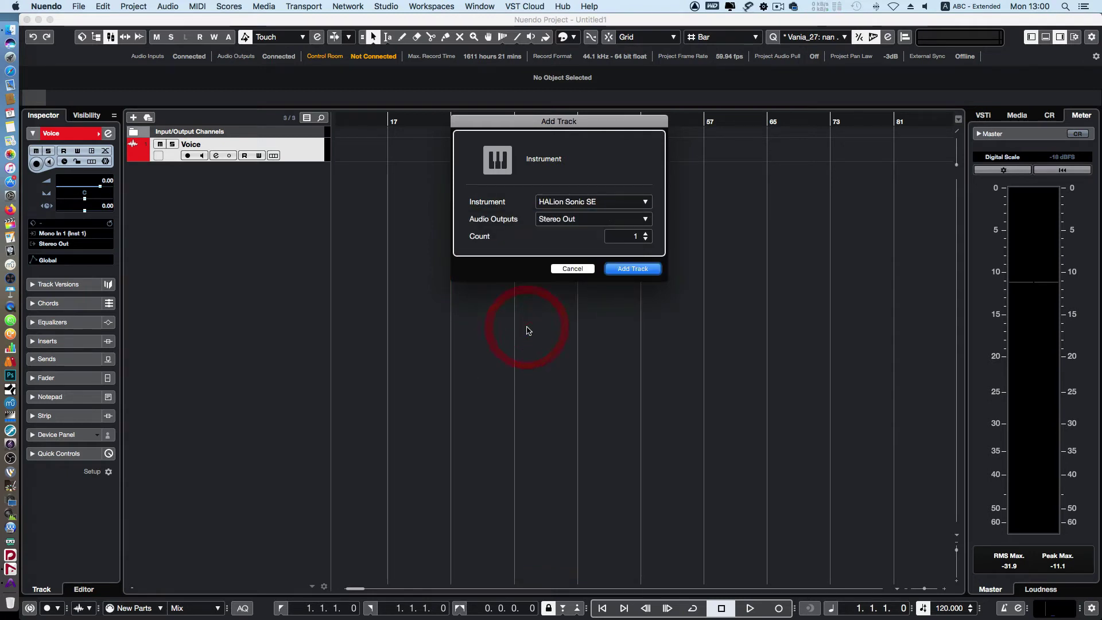
click(623, 271)
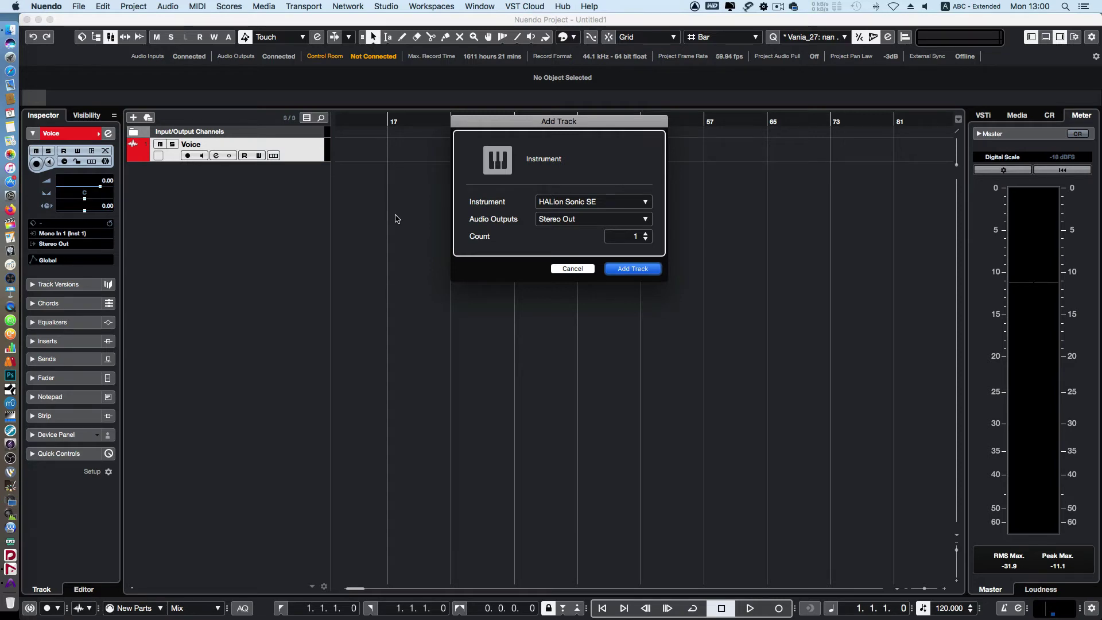
key(Return)
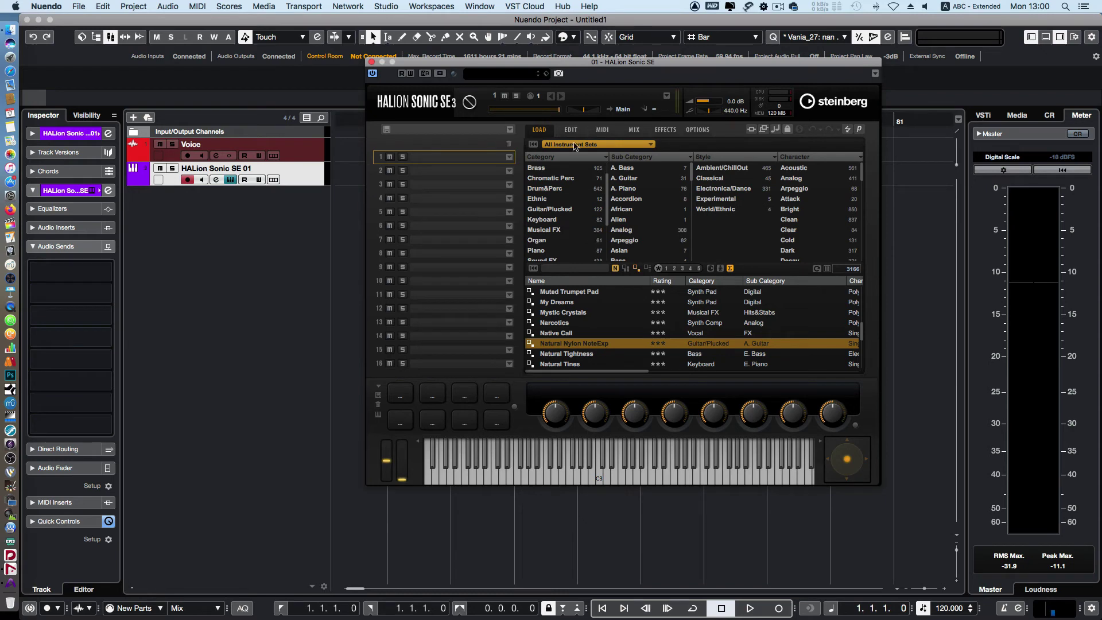
Filter the HALion Sonic SE sounds by the Piano category and load the Film Piano preset.
scroll(565, 203, down, 3)
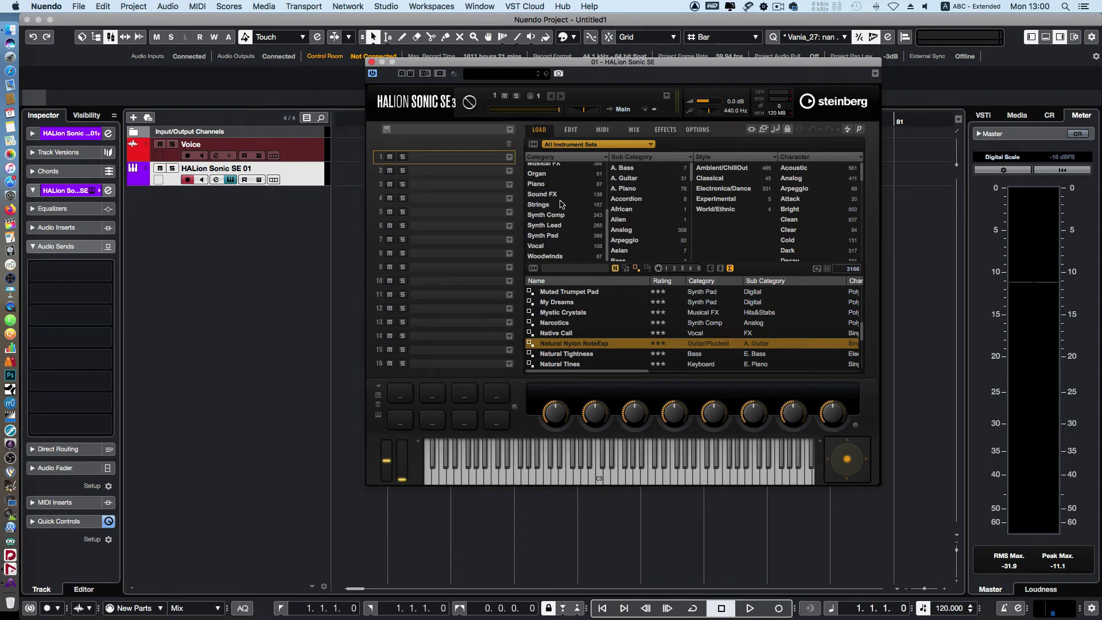
click(544, 186)
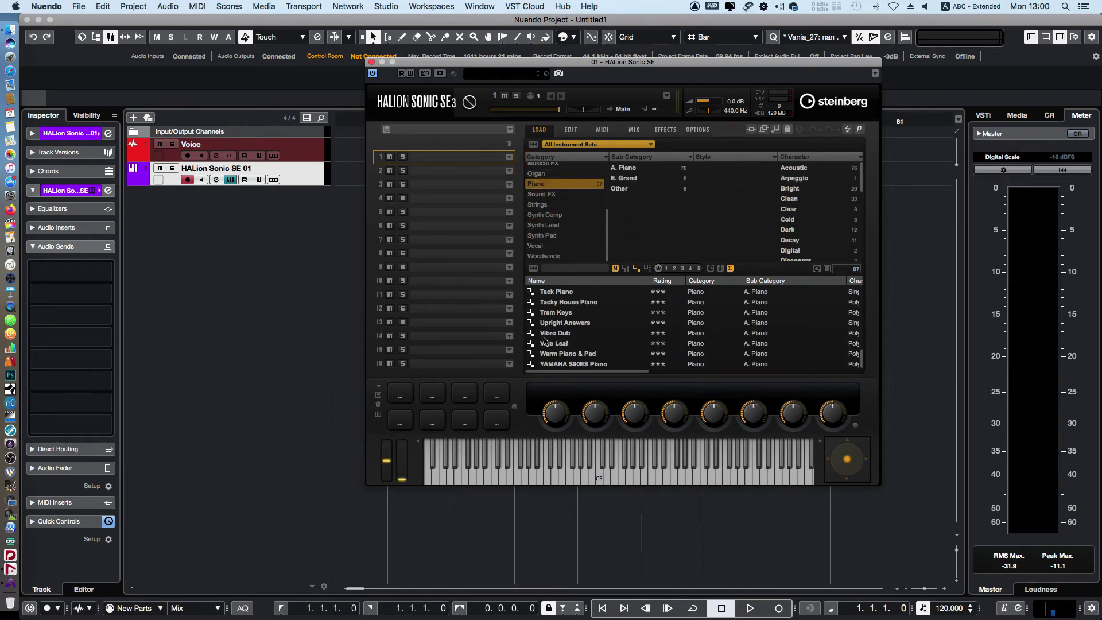
scroll(578, 319, down, 1)
scroll(578, 334, up, 20)
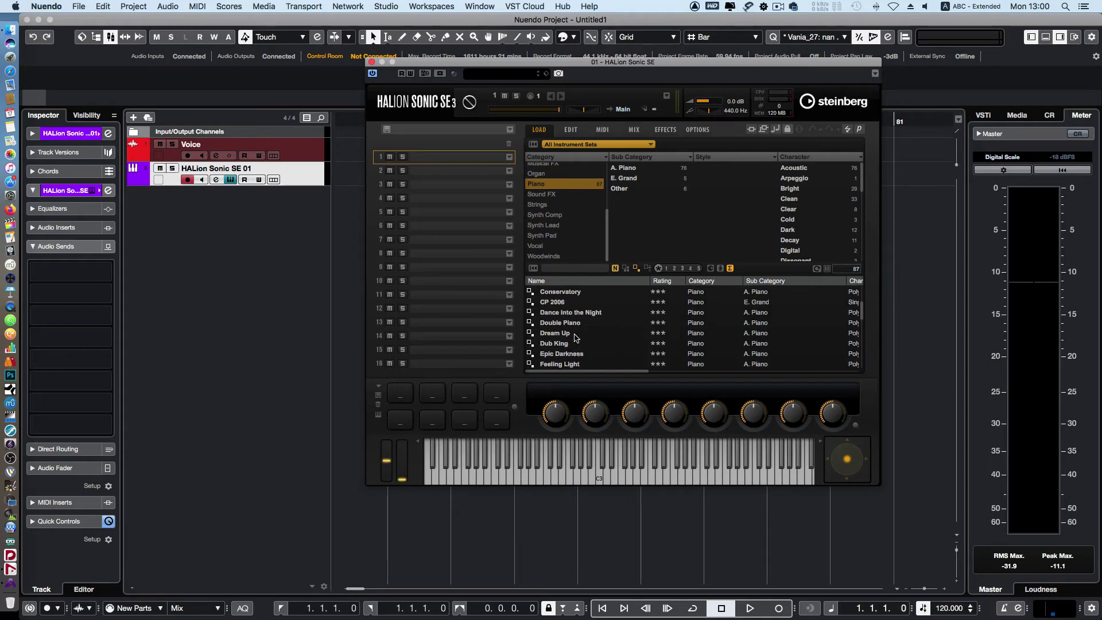
scroll(586, 301, down, 6)
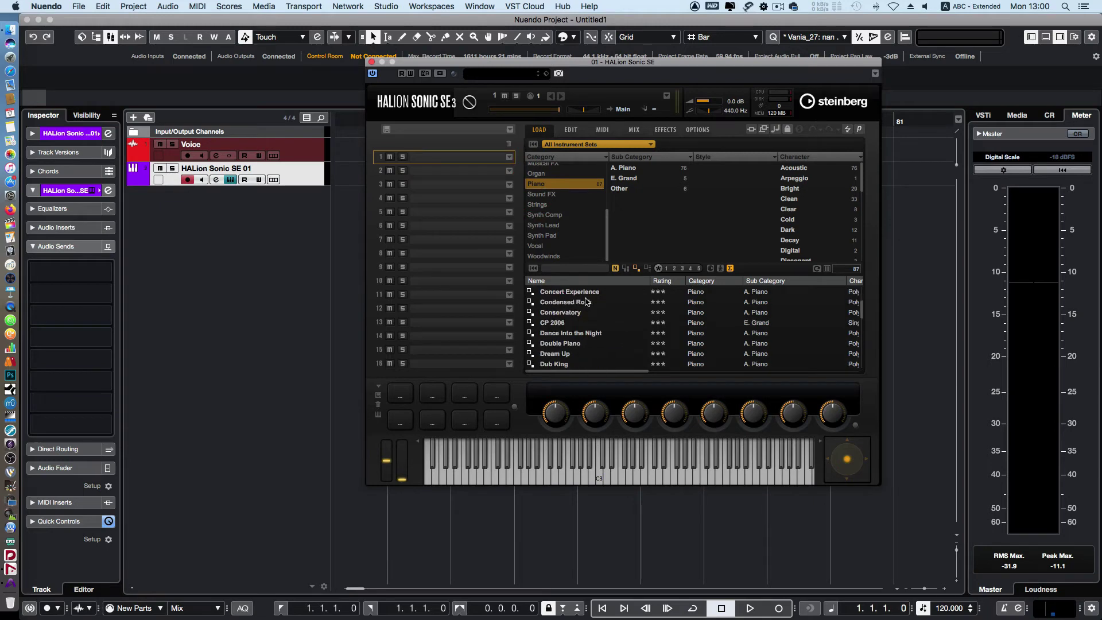
scroll(565, 342, down, 6)
click(558, 333)
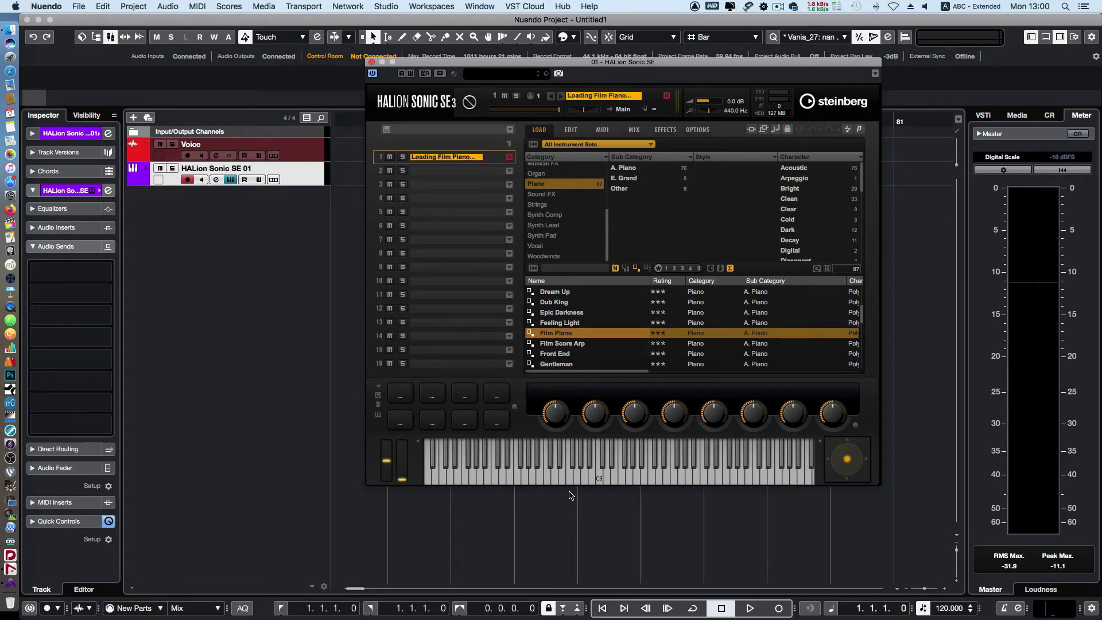
Audition the Film Piano sound with a few notes on the virtual keyboard, and close the instrument window.
click(580, 475)
click(626, 477)
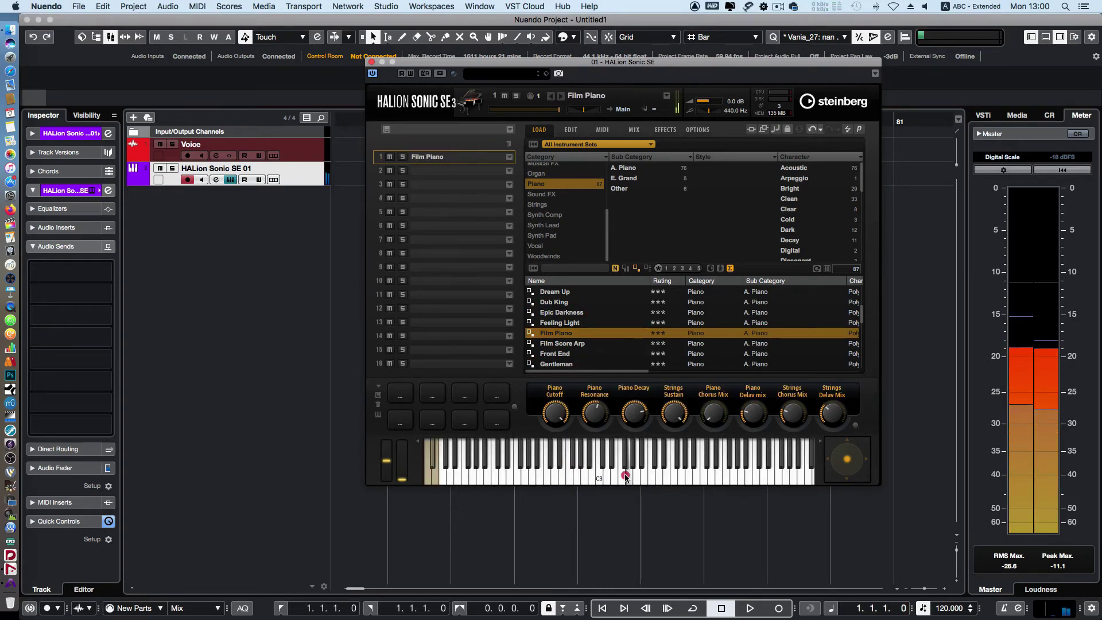
click(598, 476)
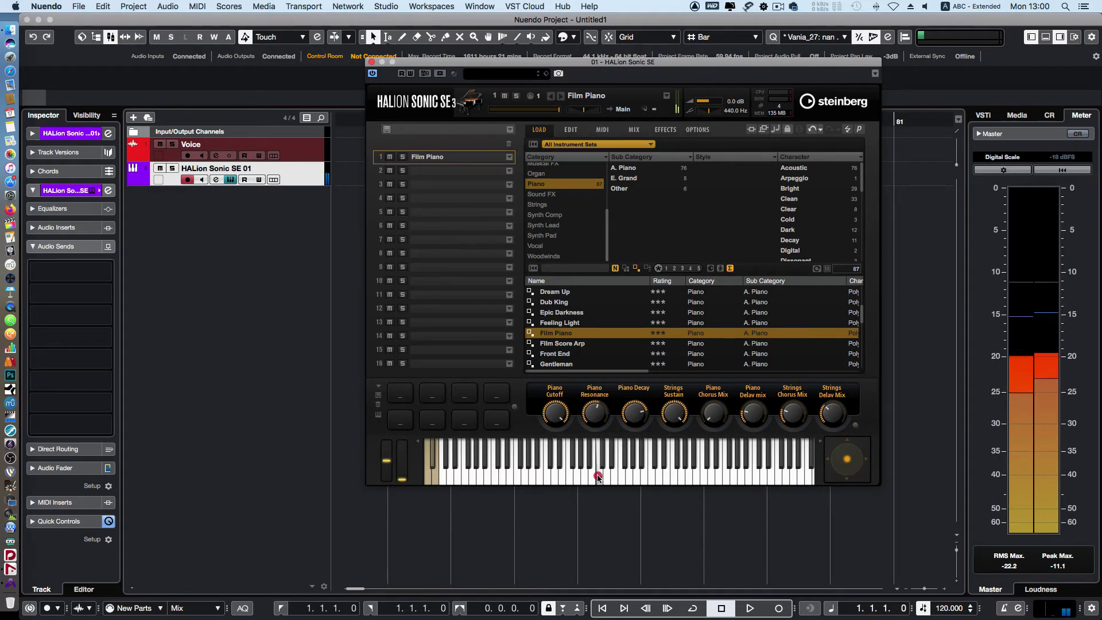
click(598, 477)
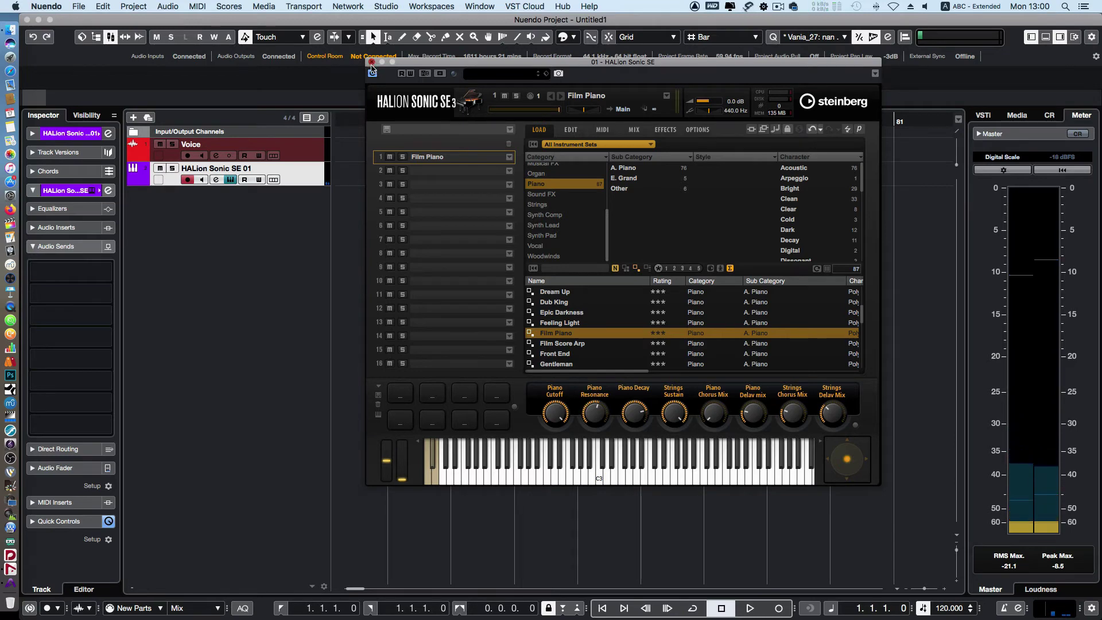
click(372, 62)
right_click(205, 219)
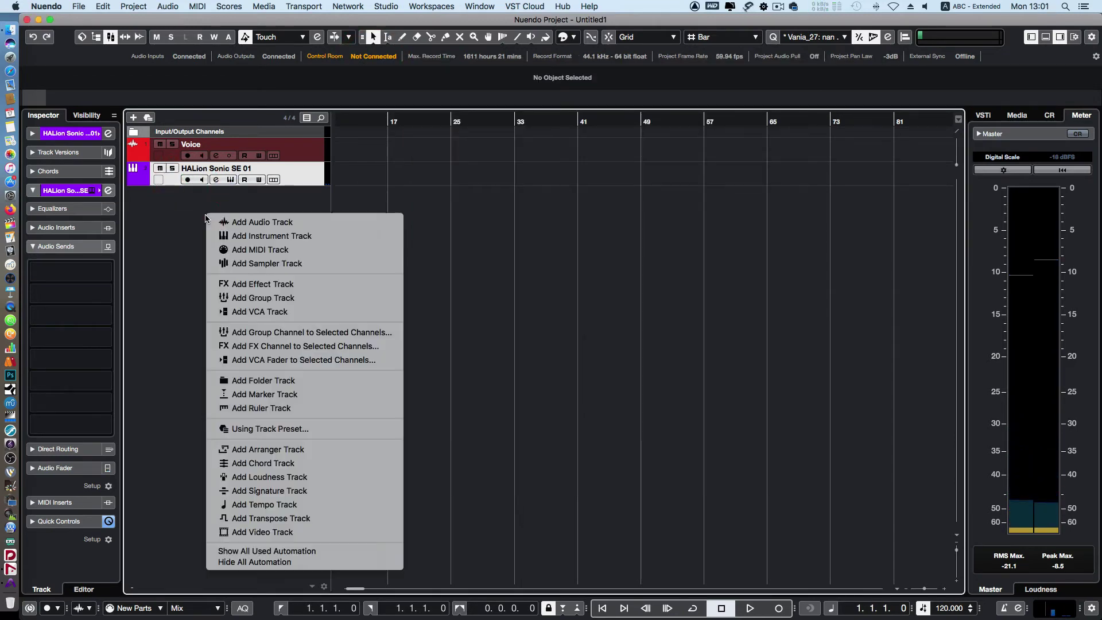
click(267, 251)
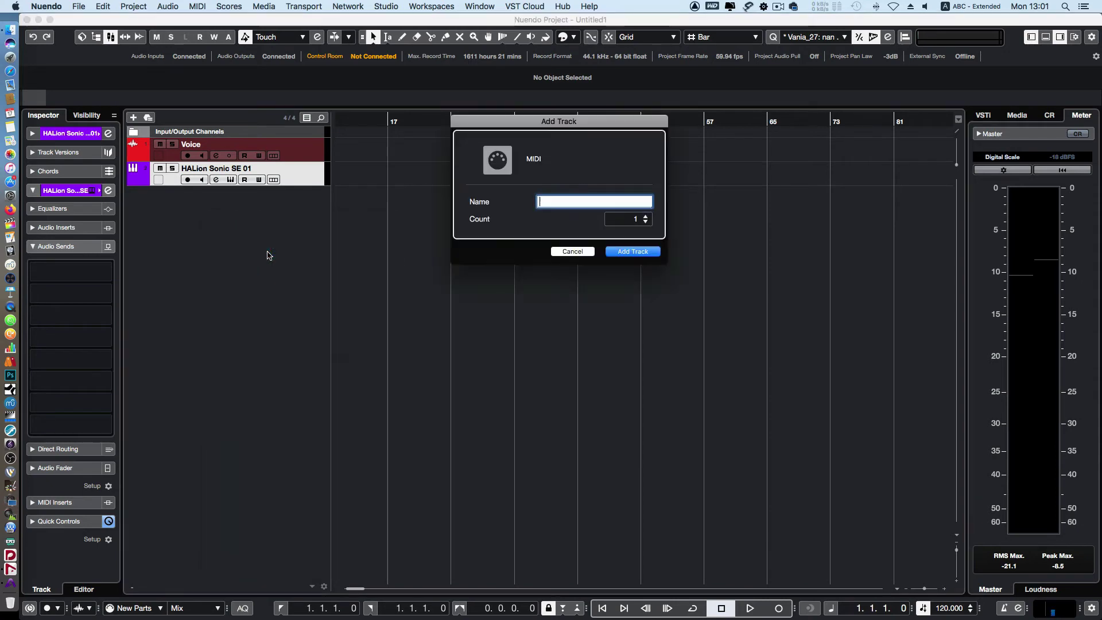
click(574, 251)
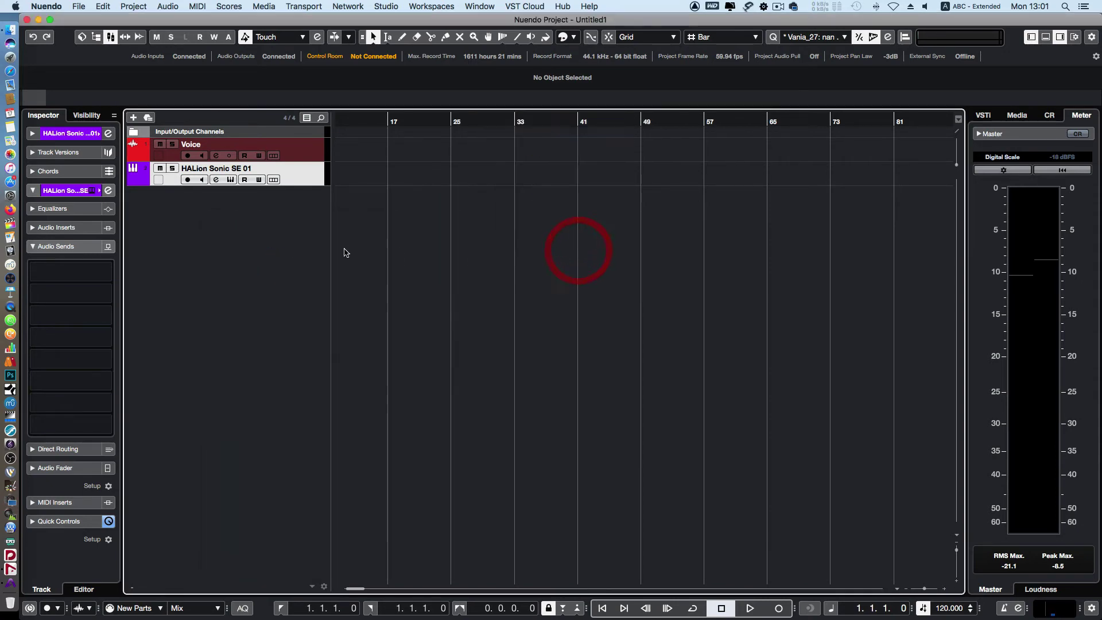
Add one MIDI track named Trumpet.
right_click(220, 196)
click(260, 234)
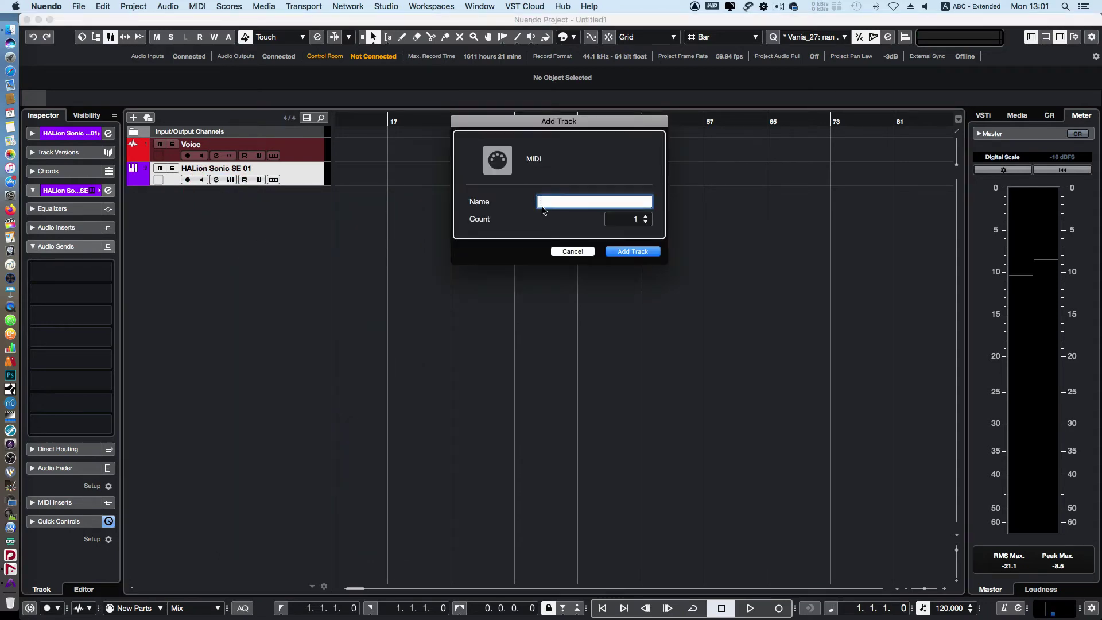
text(Ramp)
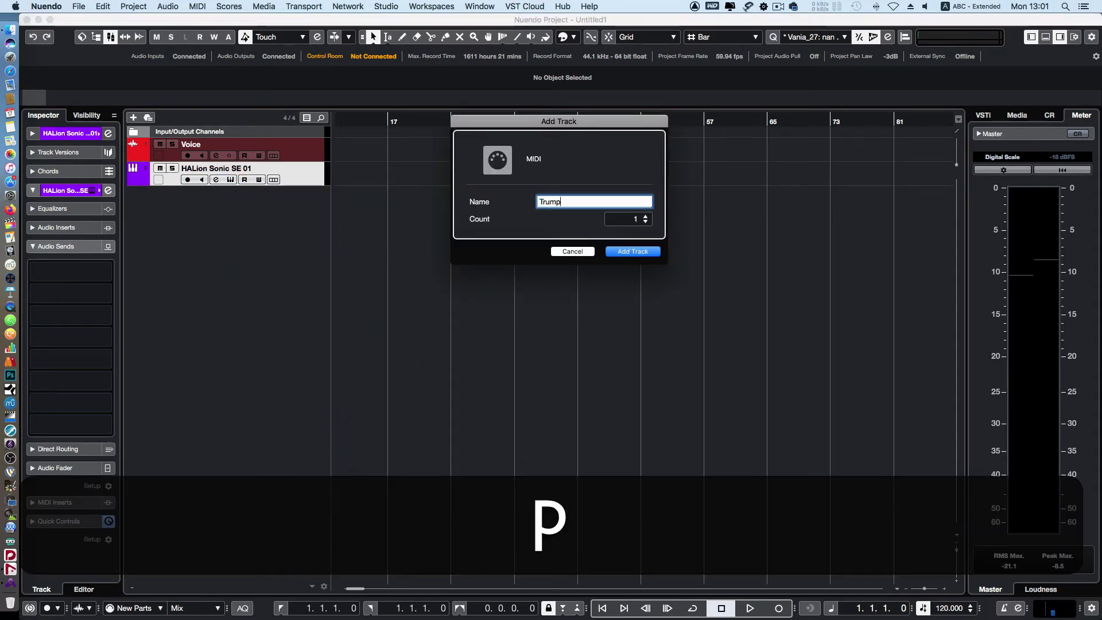
key(Return)
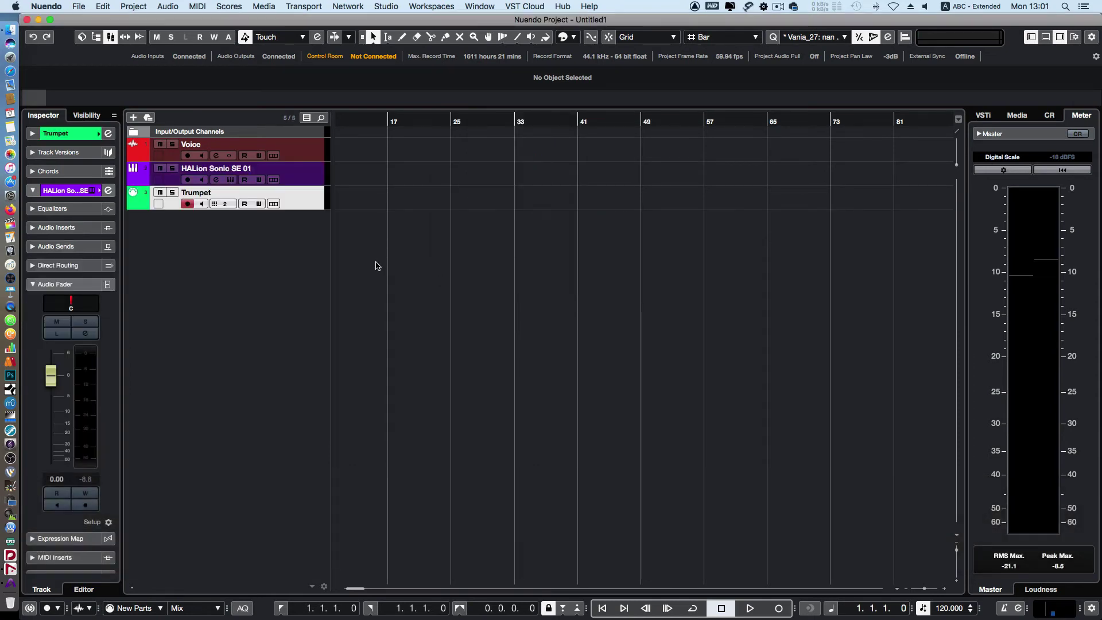
Add one sampler track named Drum.
right_click(293, 237)
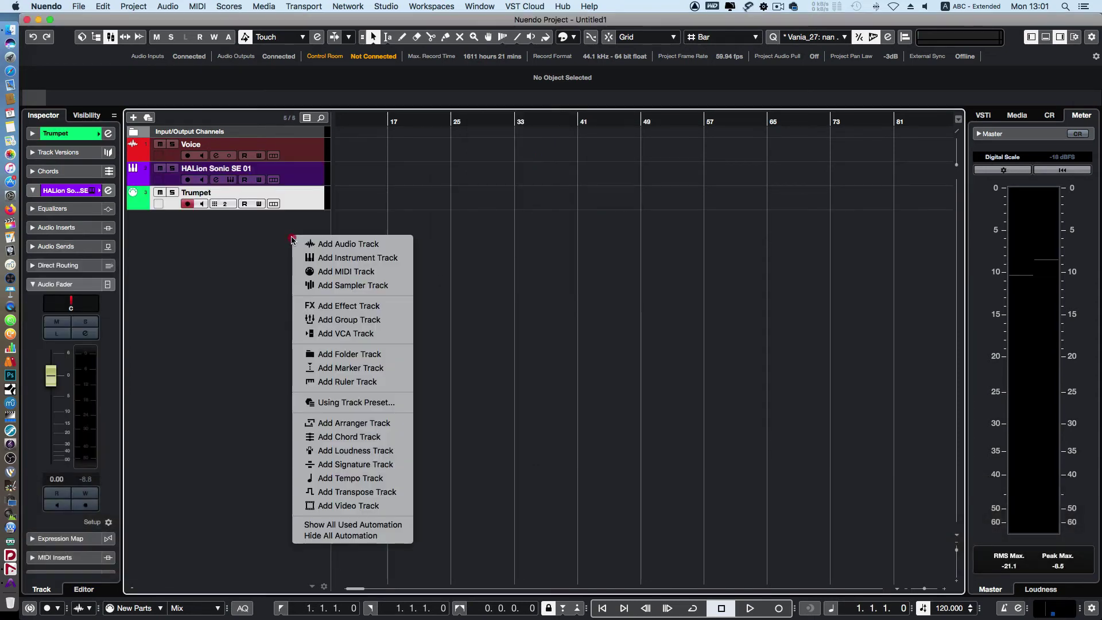
click(378, 287)
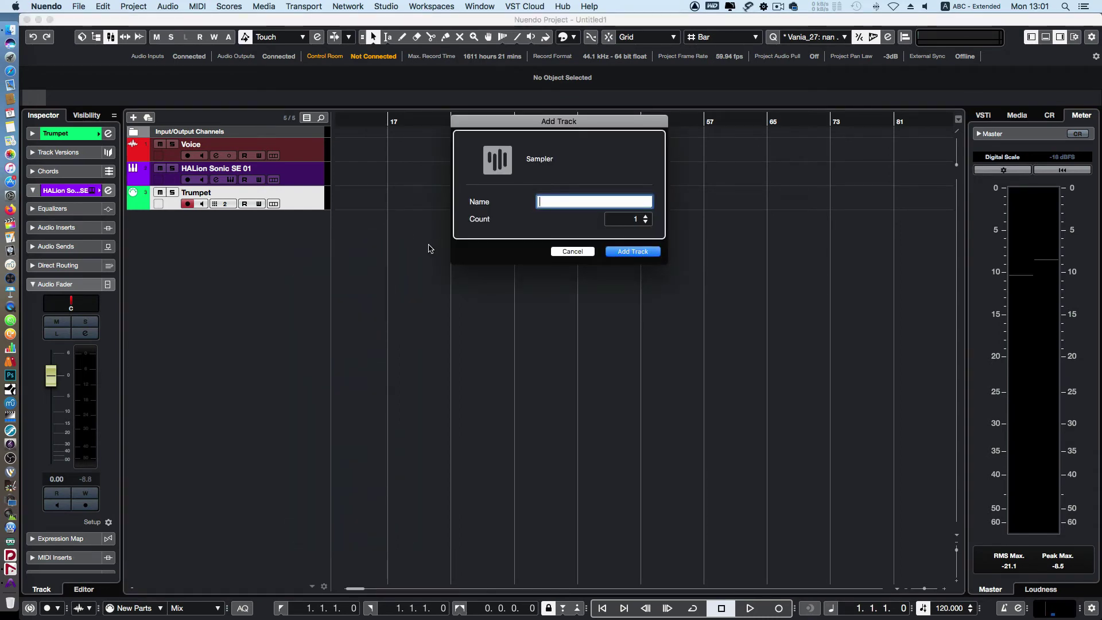
key(shift)
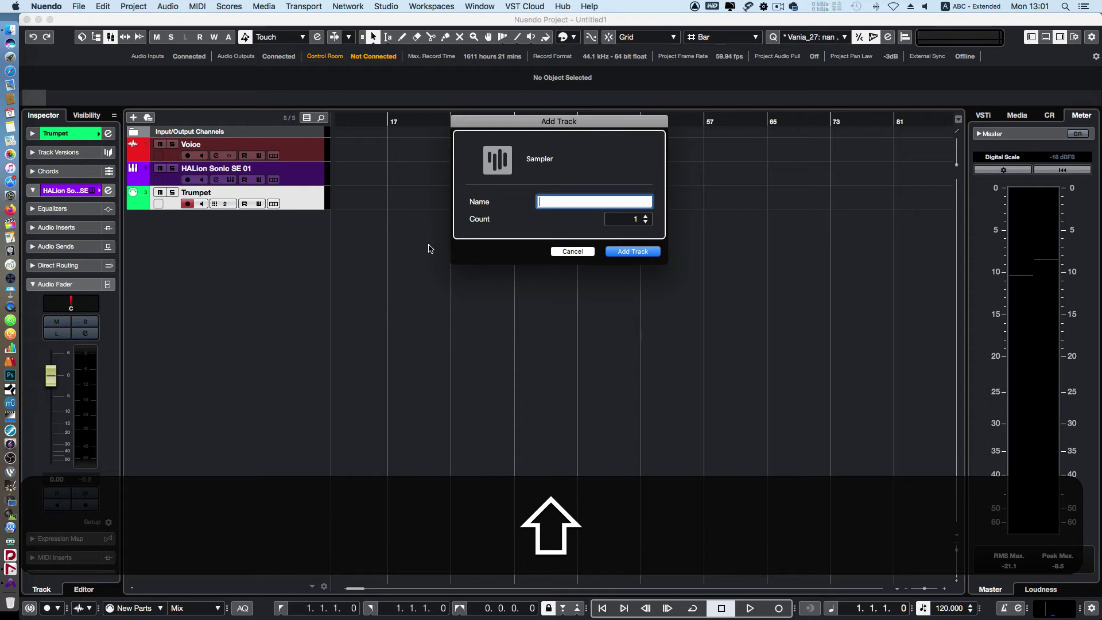
text(Rhodes)
key(Return)
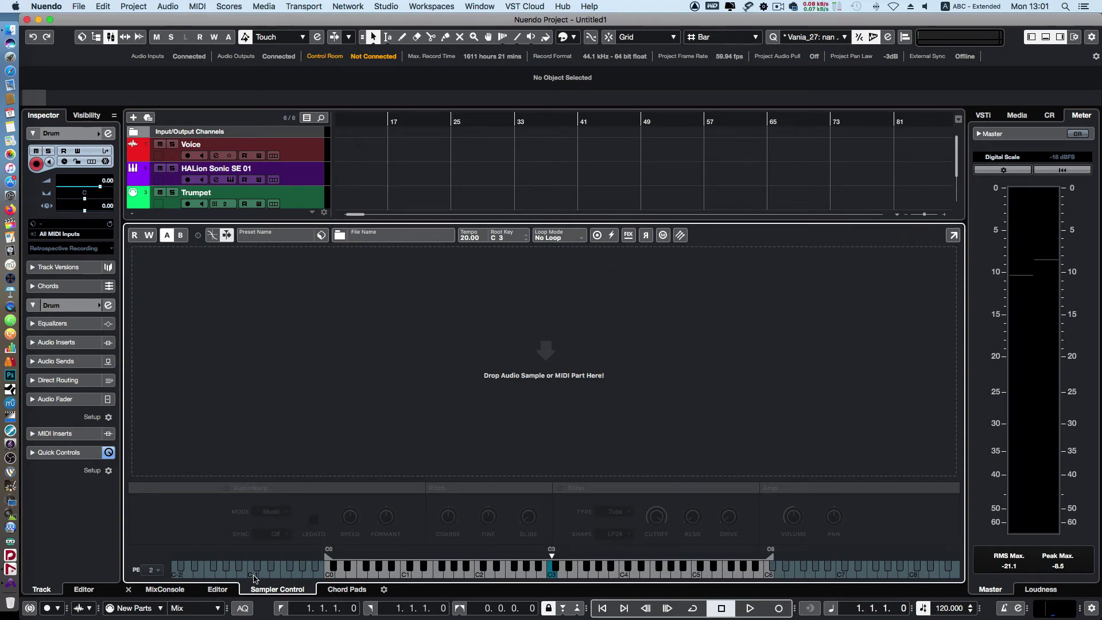
Check the channels in the MixConsole, close the lower zone, and add one mono effect track with the Compressor routed to Stereo Out.
click(165, 589)
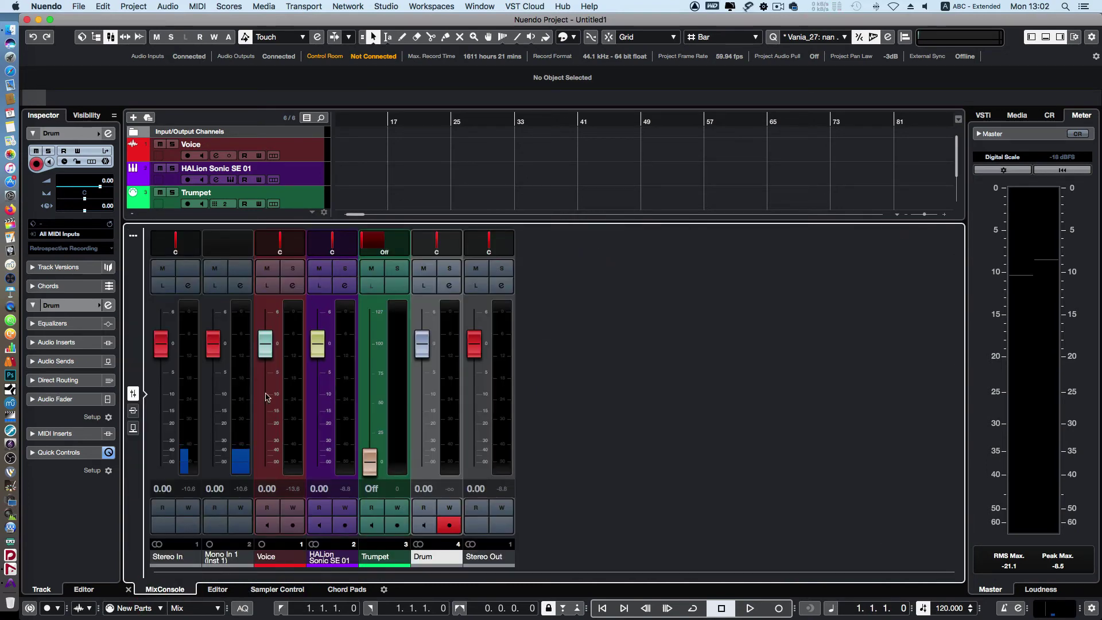
click(128, 589)
right_click(281, 270)
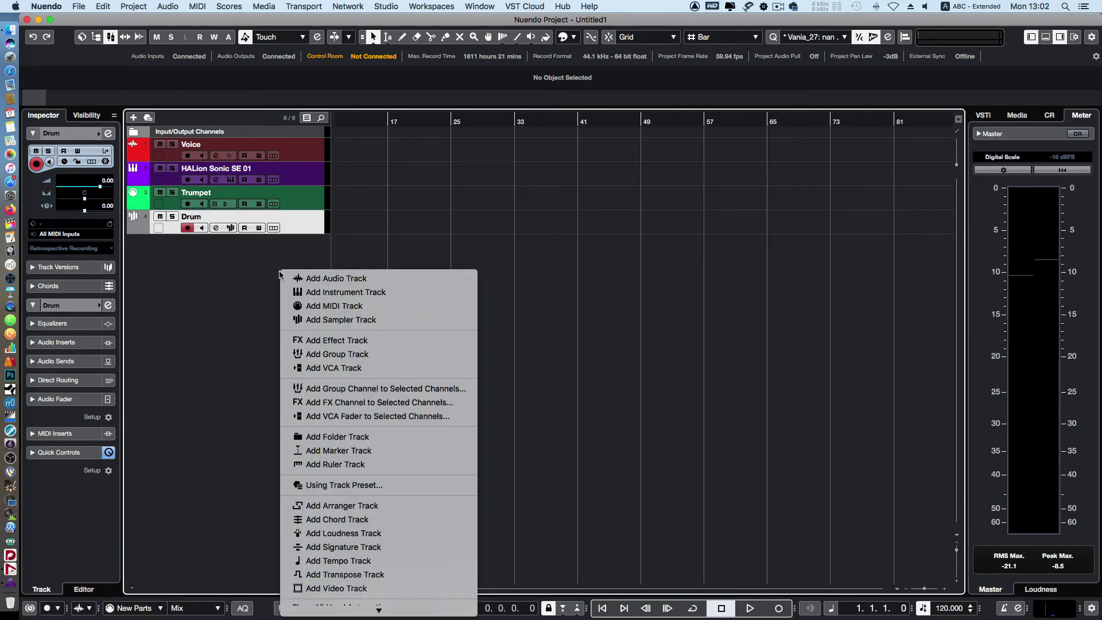
click(337, 341)
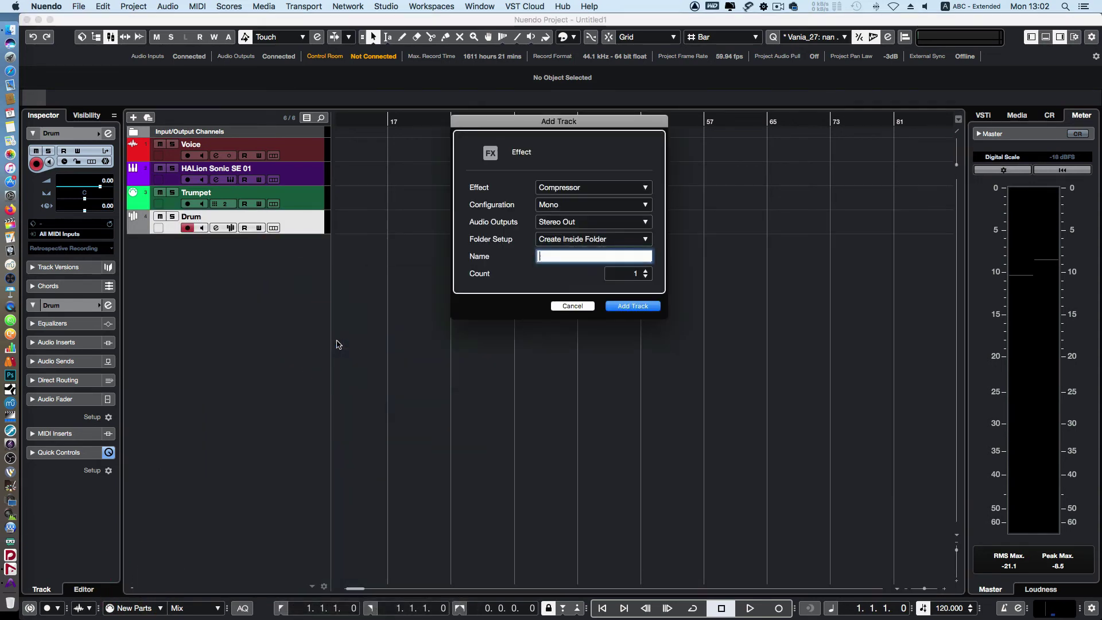
click(594, 191)
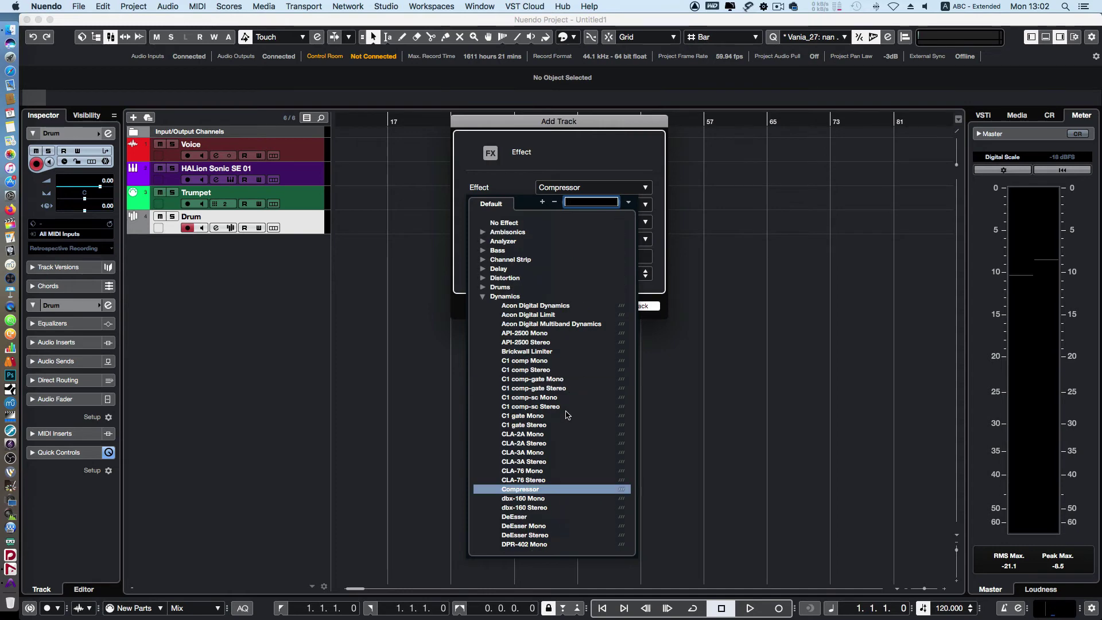
click(483, 296)
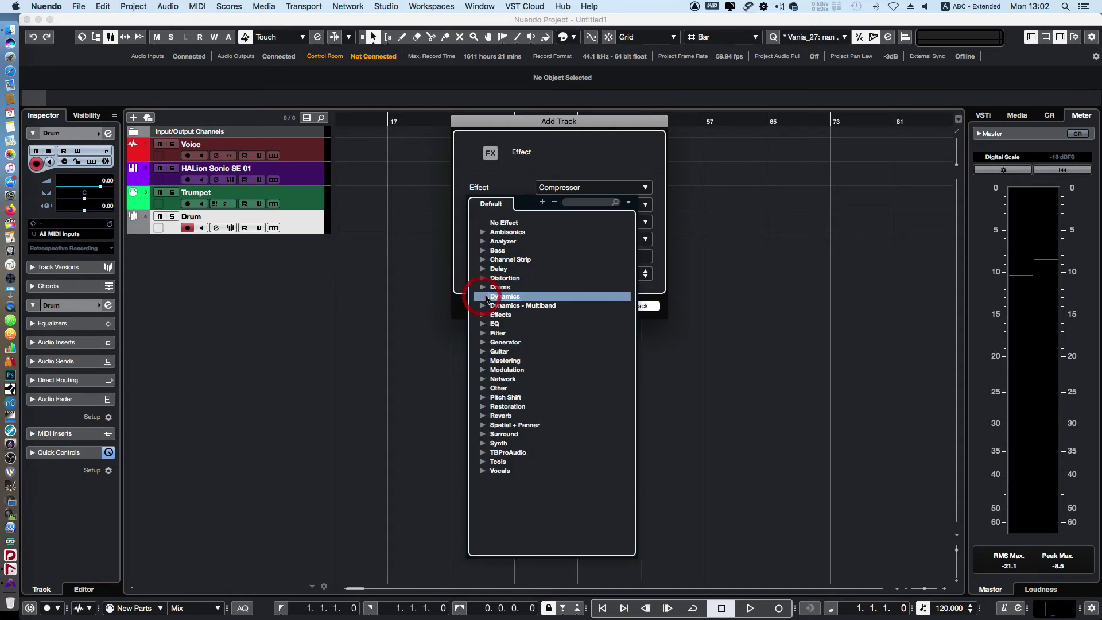
click(595, 156)
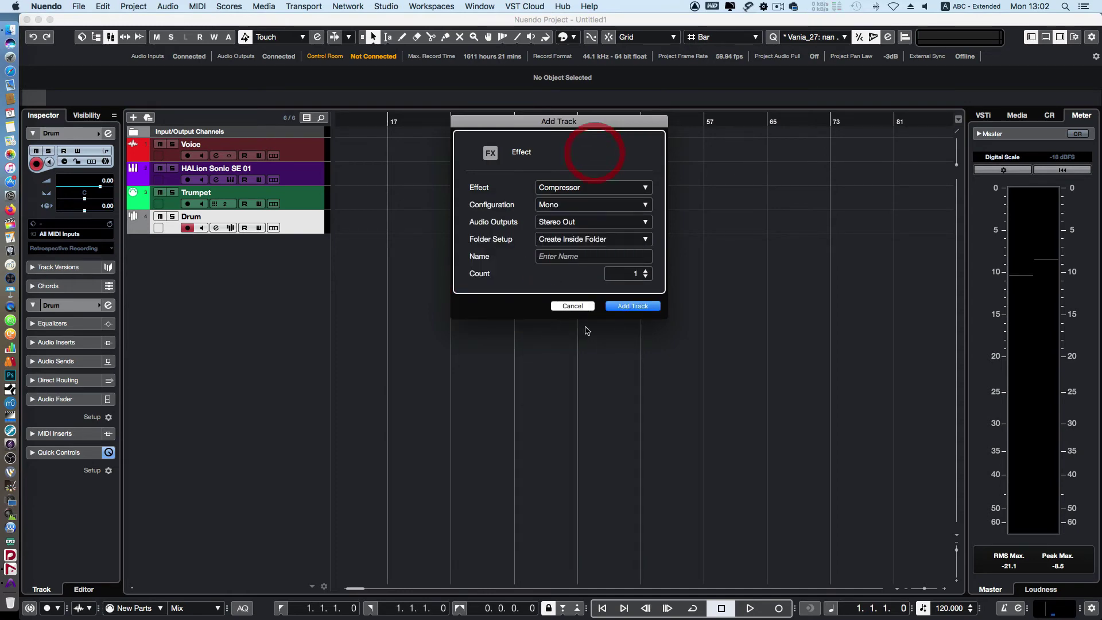
click(618, 305)
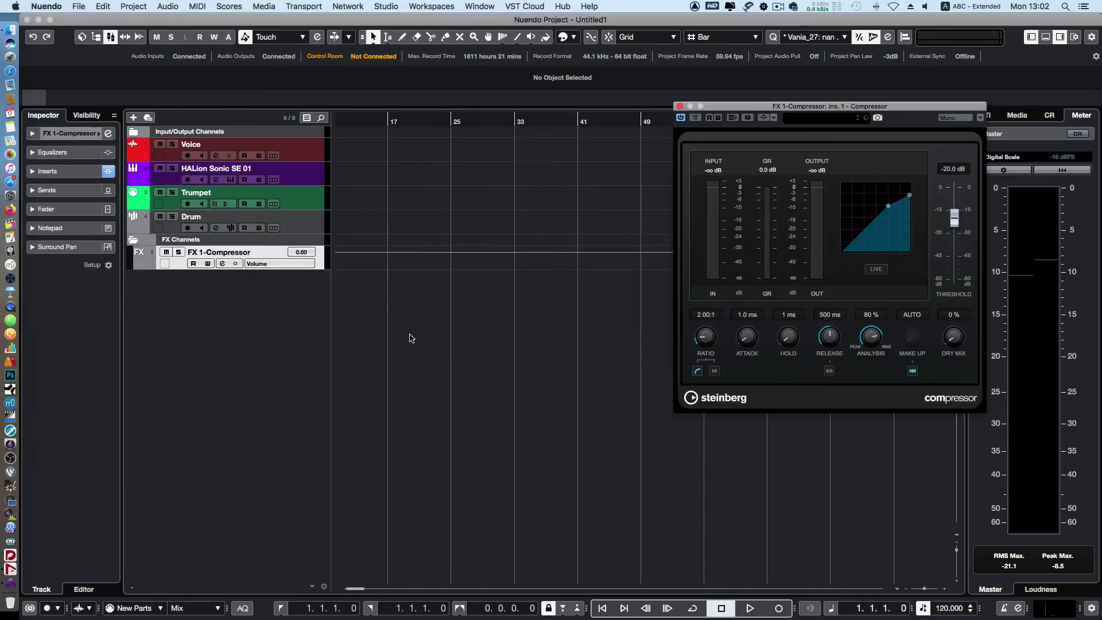
Add a mono group channel named Sample to the selected Voice, HALion Sonic SE 01 and Trumpet tracks.
click(262, 314)
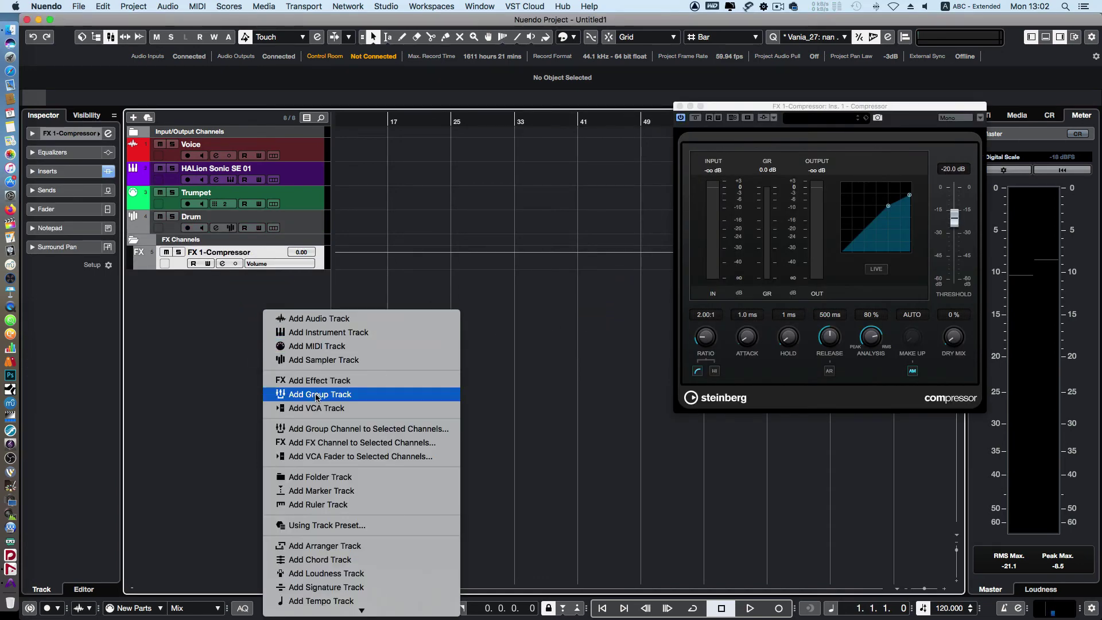
click(217, 309)
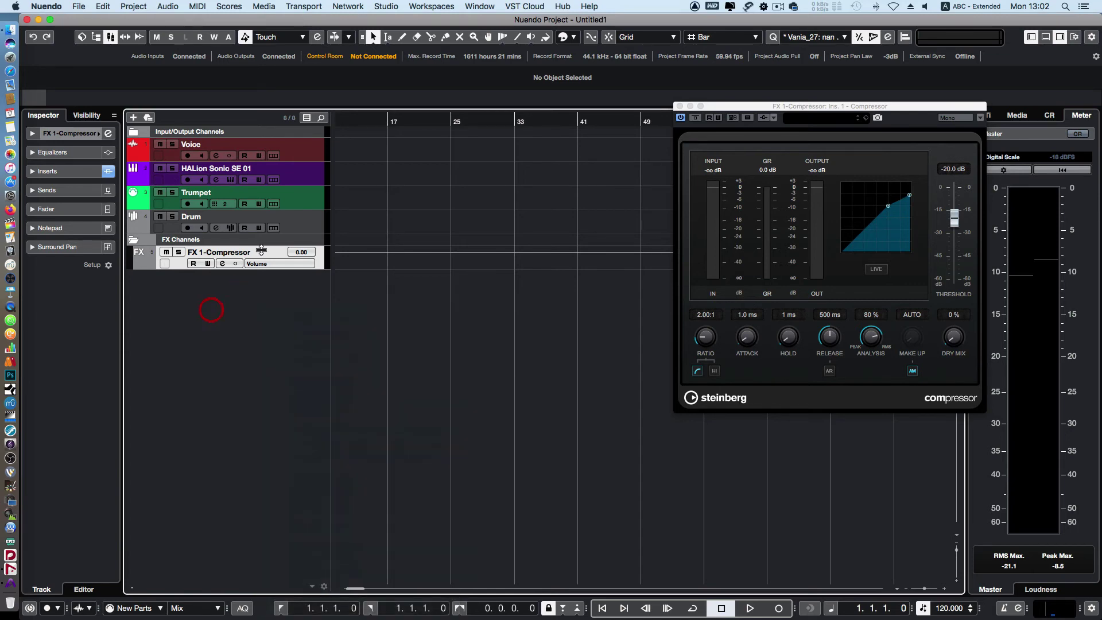
click(307, 153)
shift+click(301, 194)
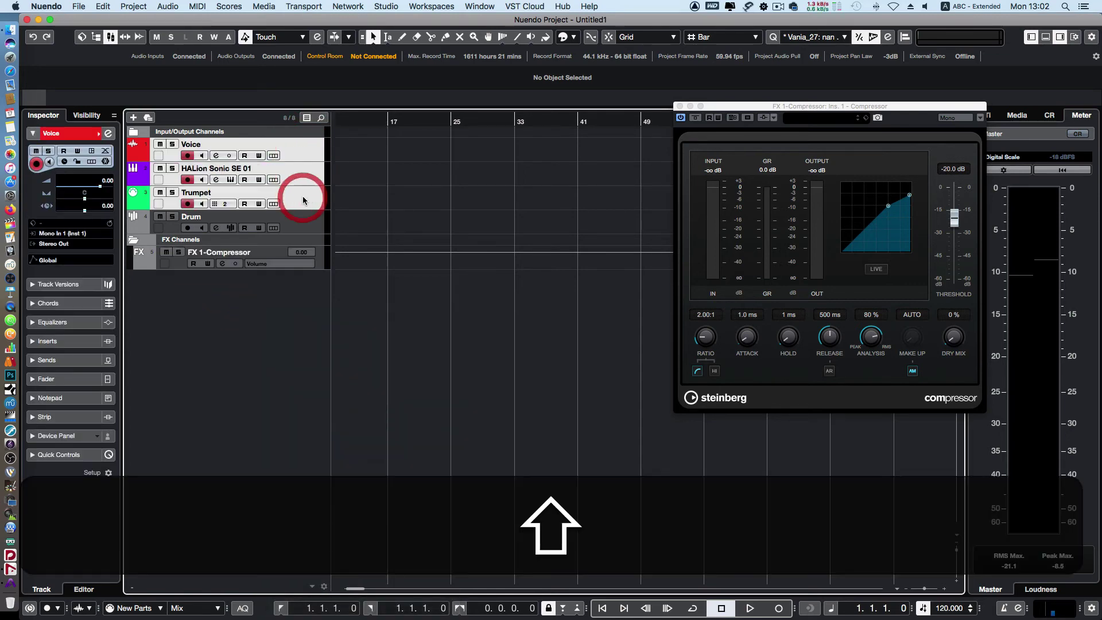
right_click(303, 196)
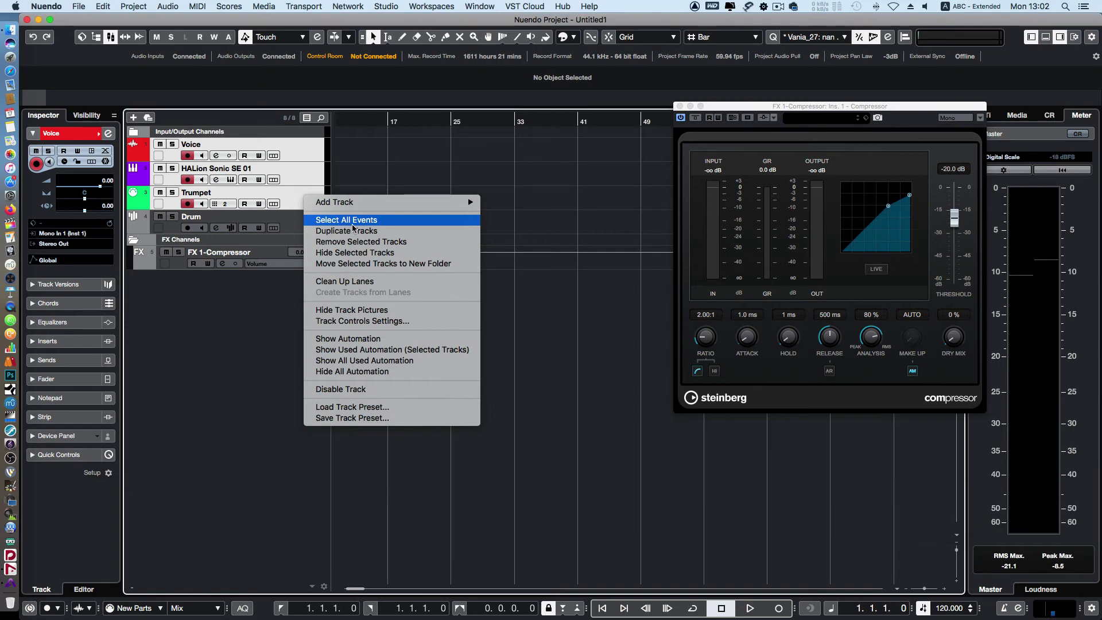
click(285, 199)
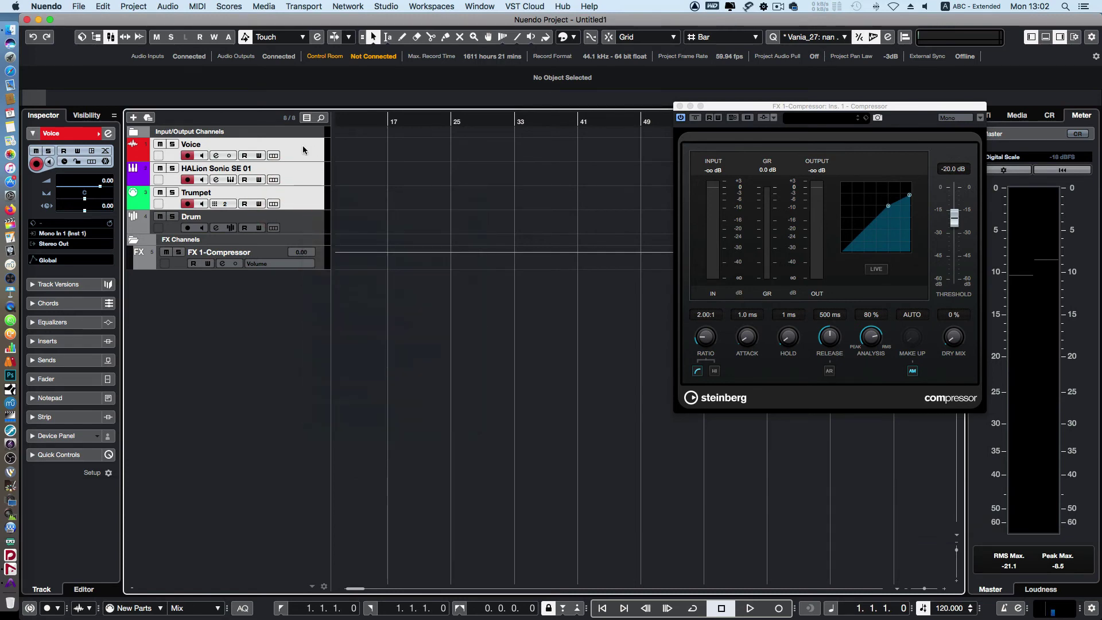
key(shift)
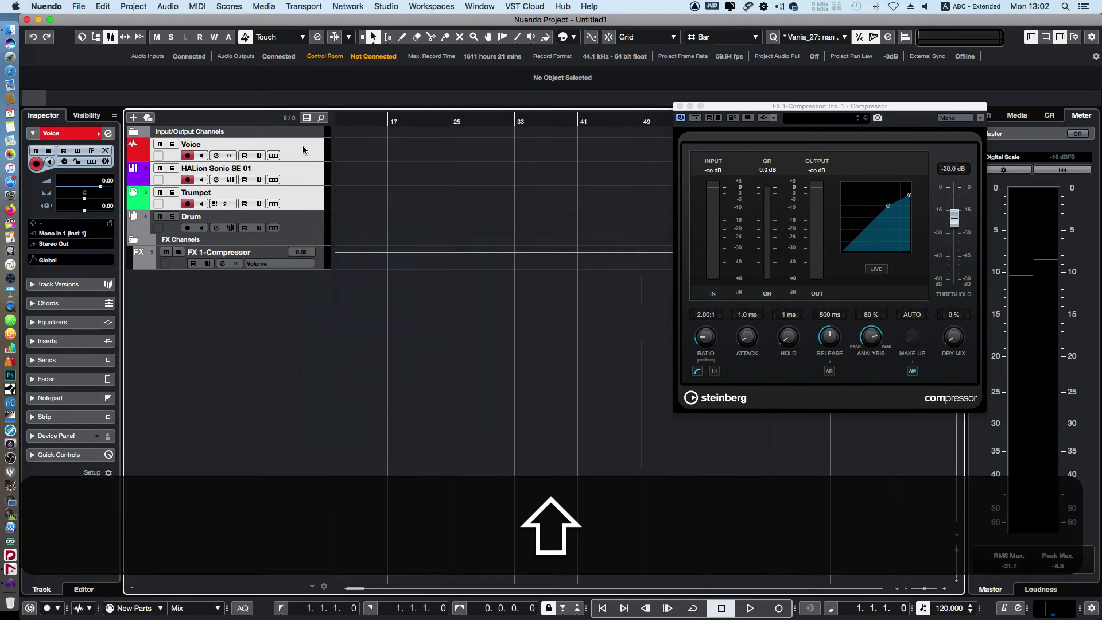
right_click(304, 151)
mouse_move(363, 150)
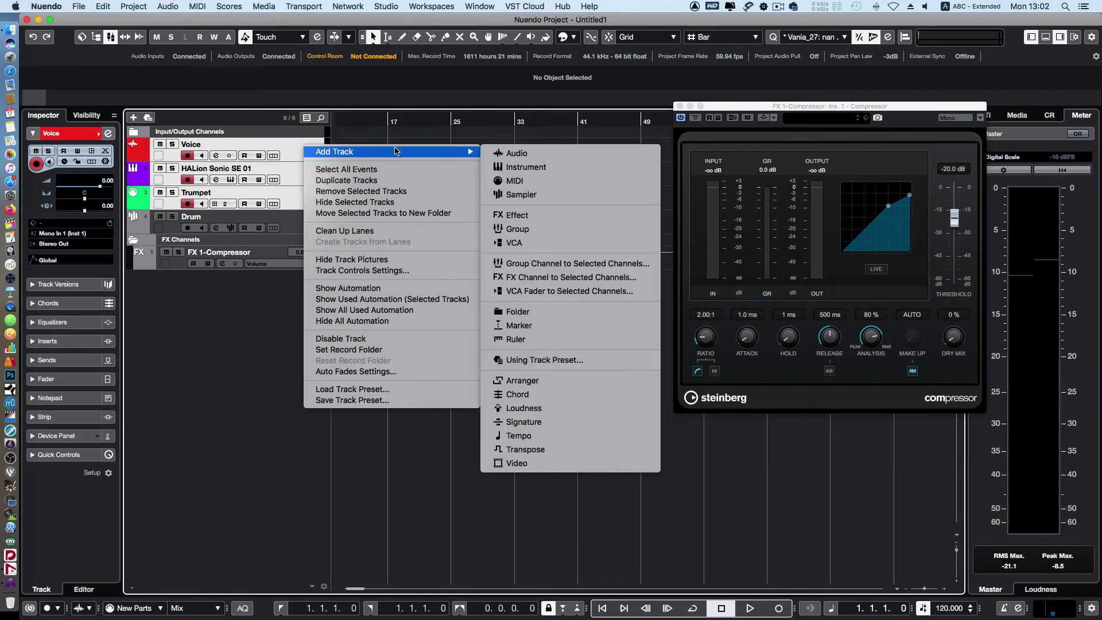
click(591, 267)
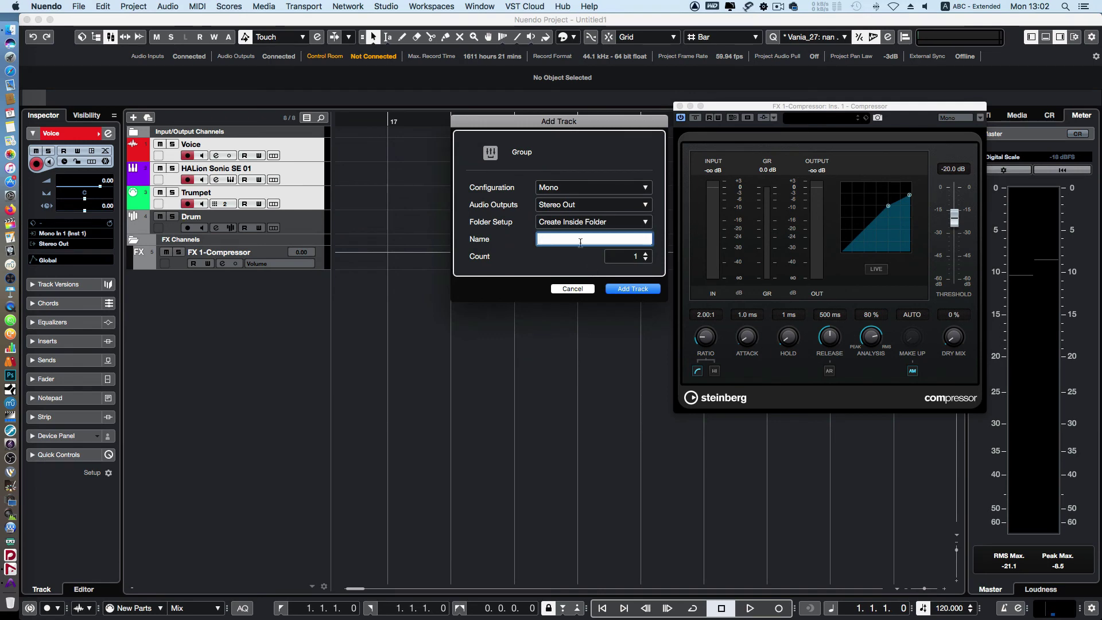
key(shift)
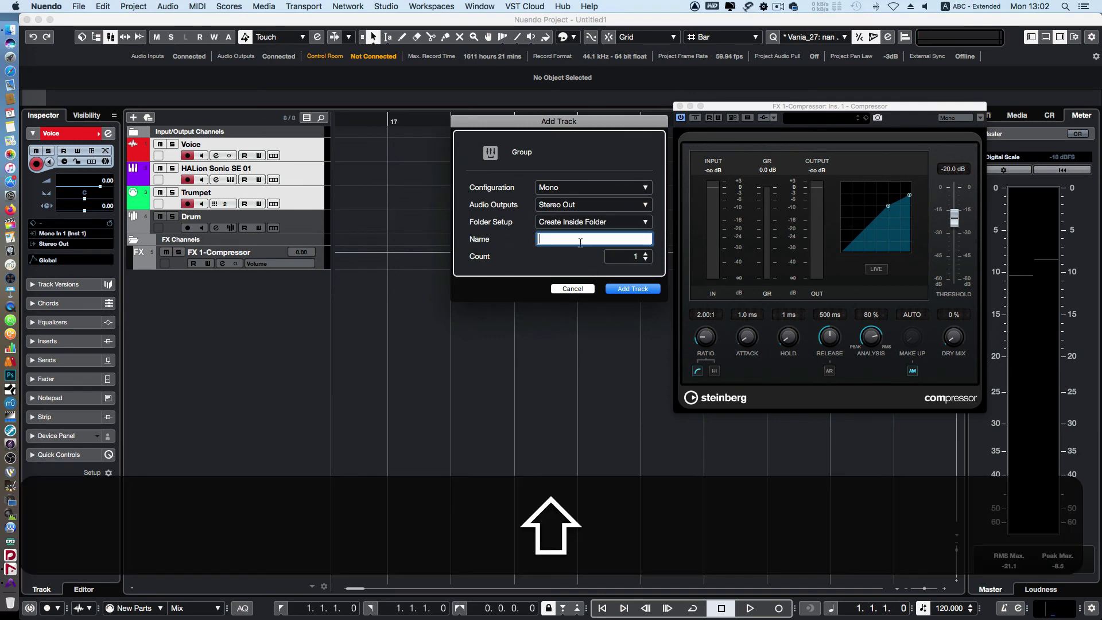
text(Sample)
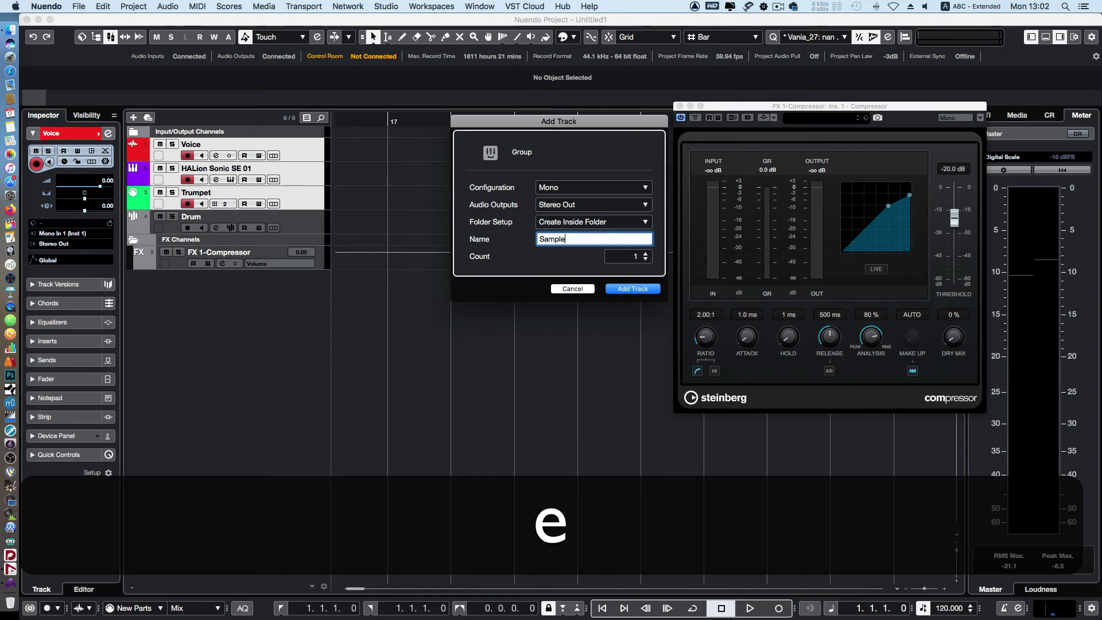
key(Return)
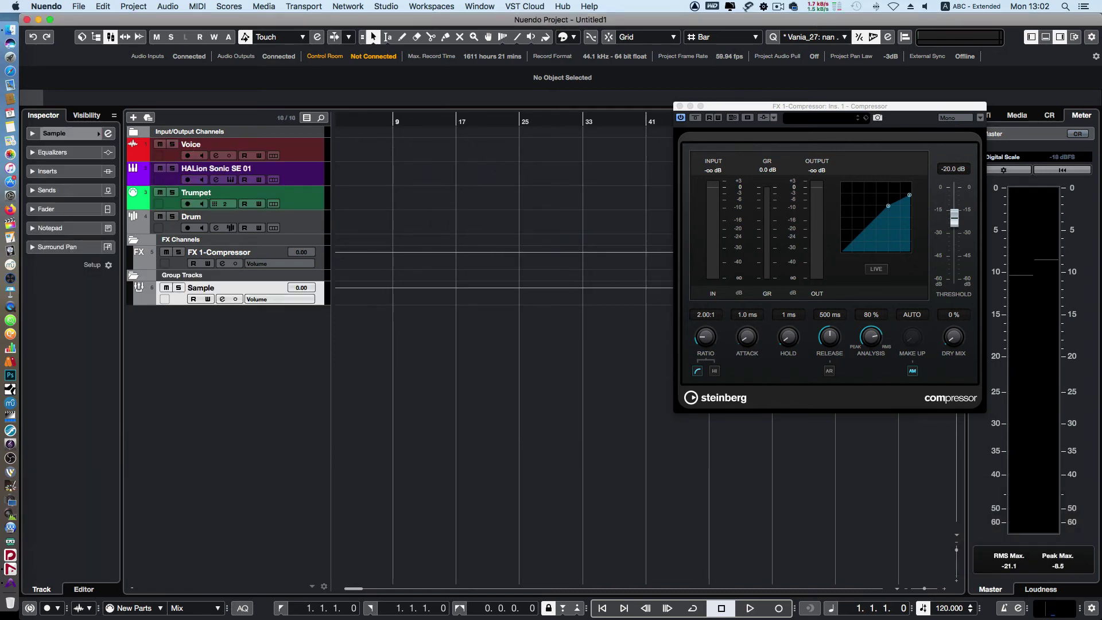
right_click(267, 363)
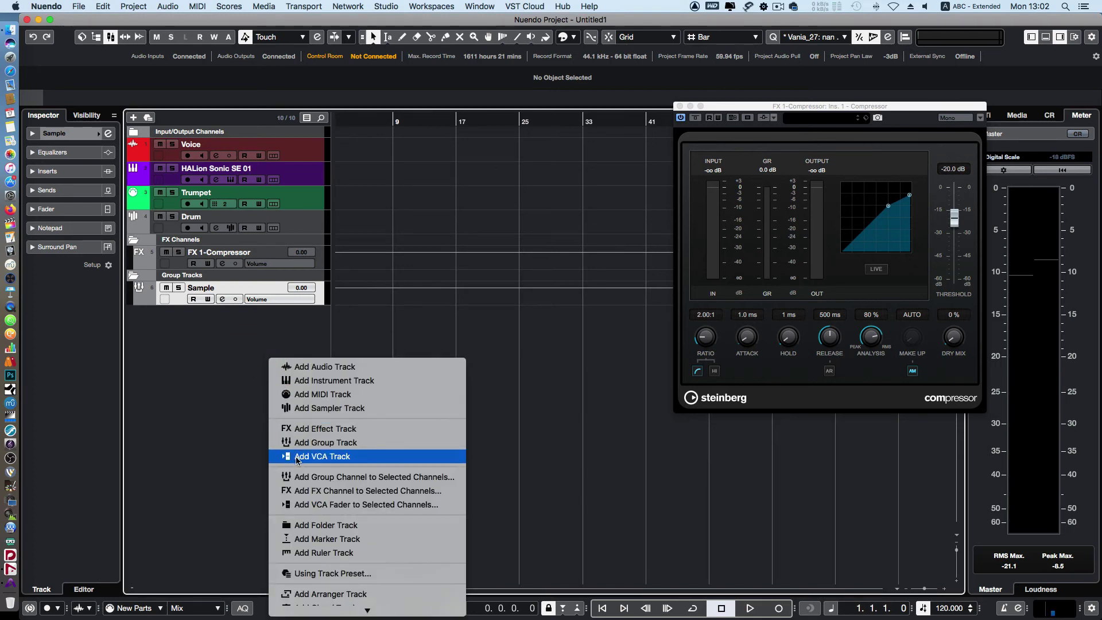
click(340, 457)
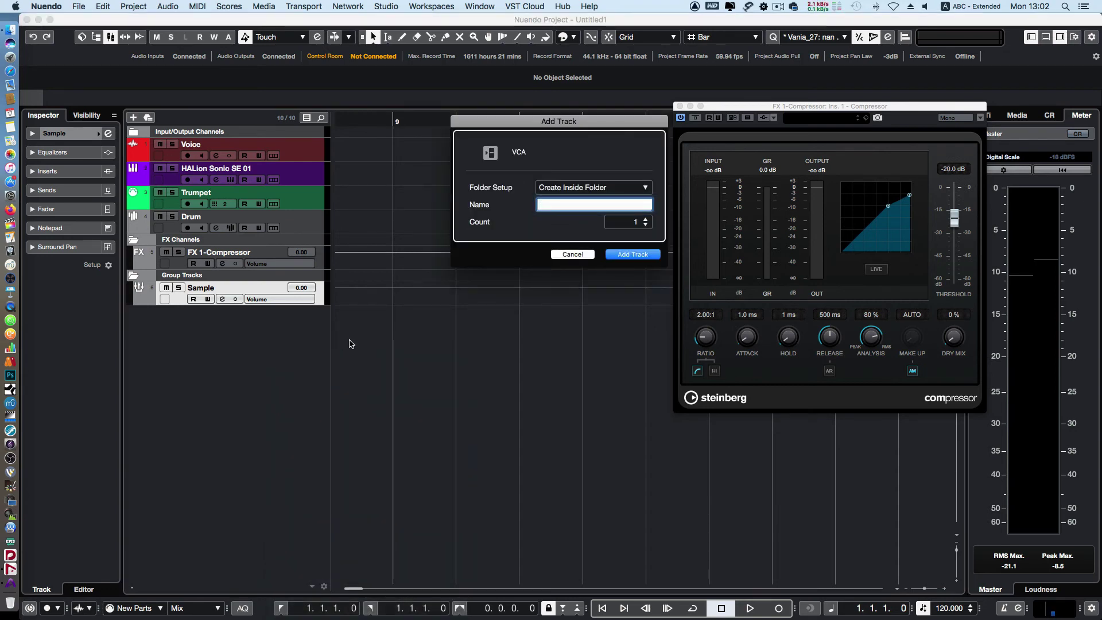
click(587, 254)
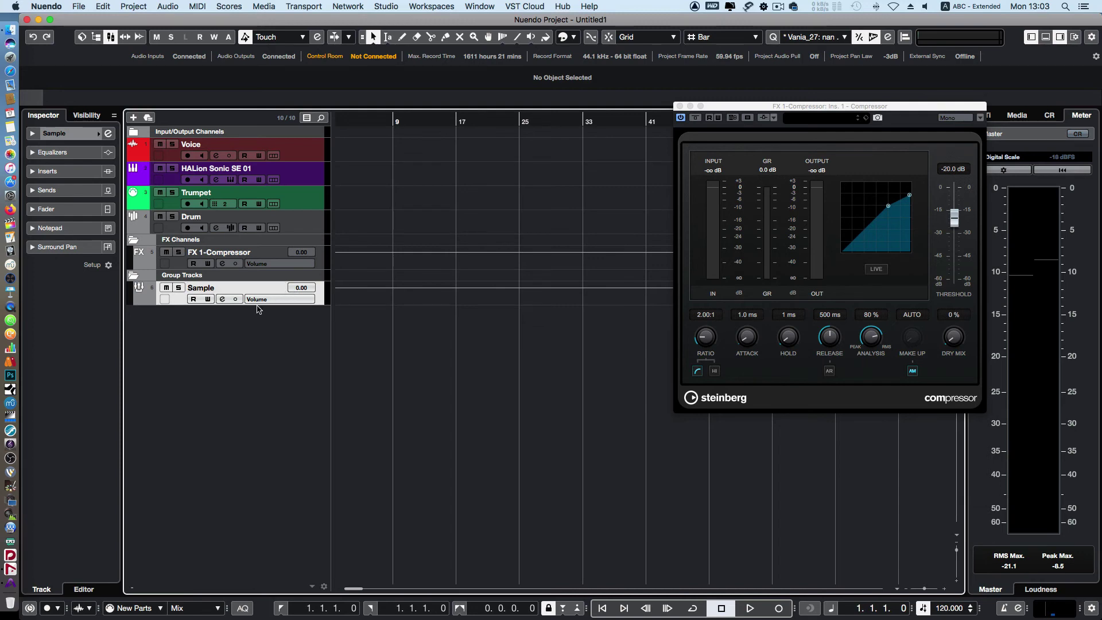
Add one VCA track named Audio, created inside its own folder.
right_click(243, 325)
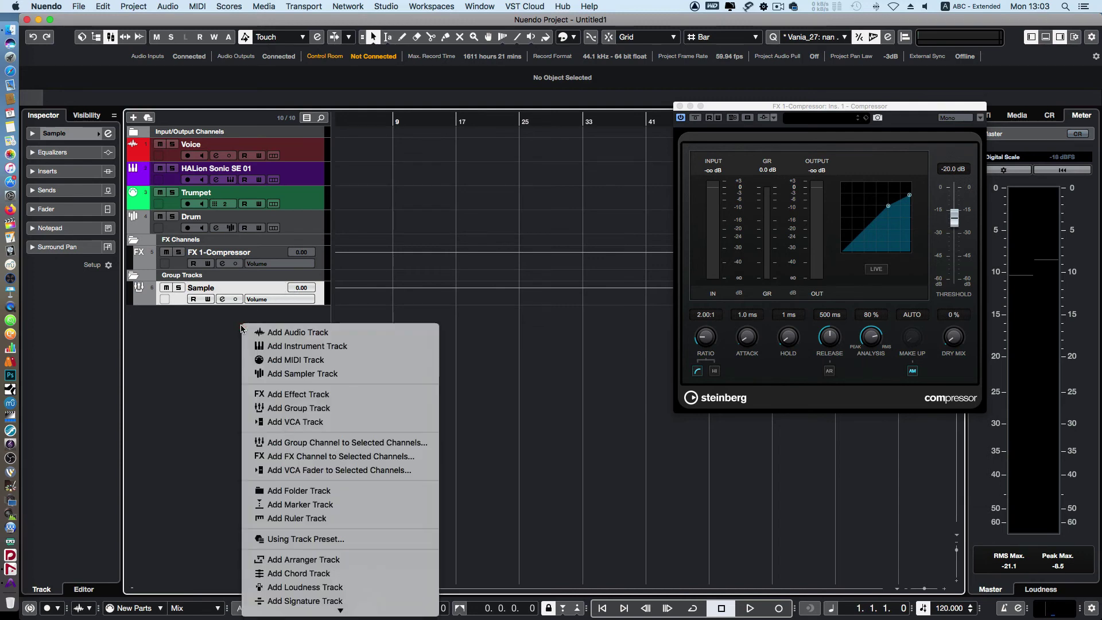
click(278, 421)
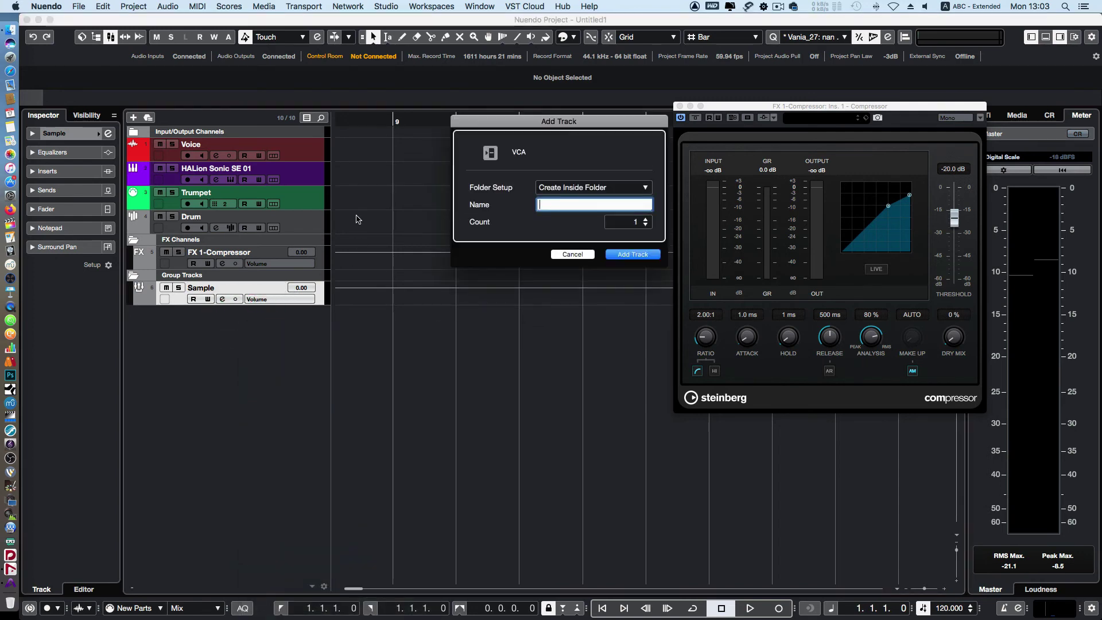
text(Audio)
key(Return)
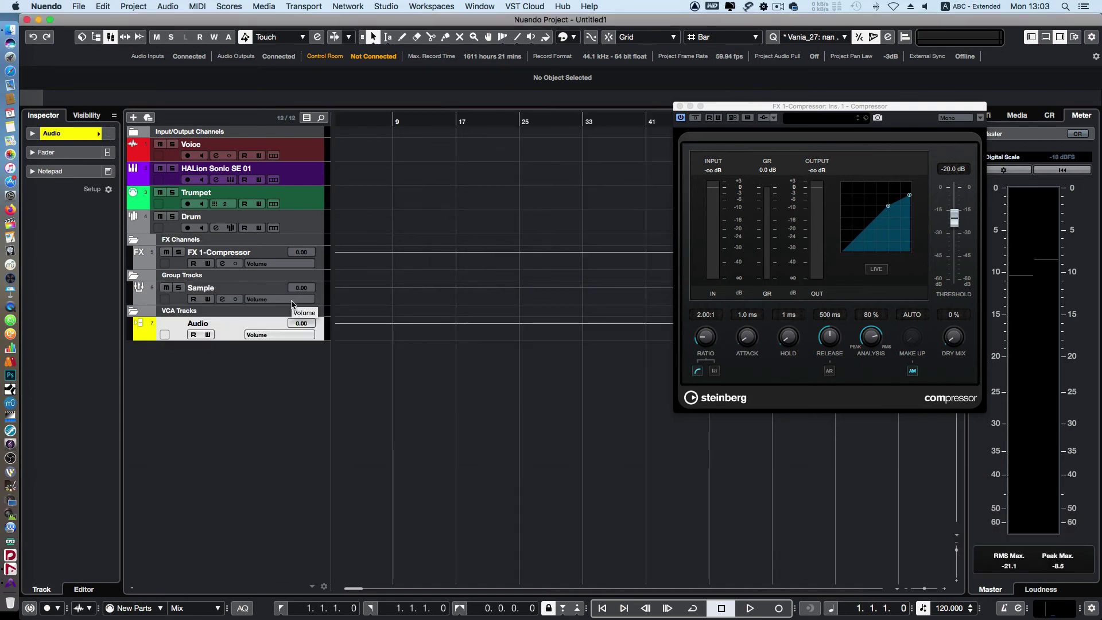
Add an arranger track below the Audio VCA track and enlarge its height in the track list.
right_click(217, 408)
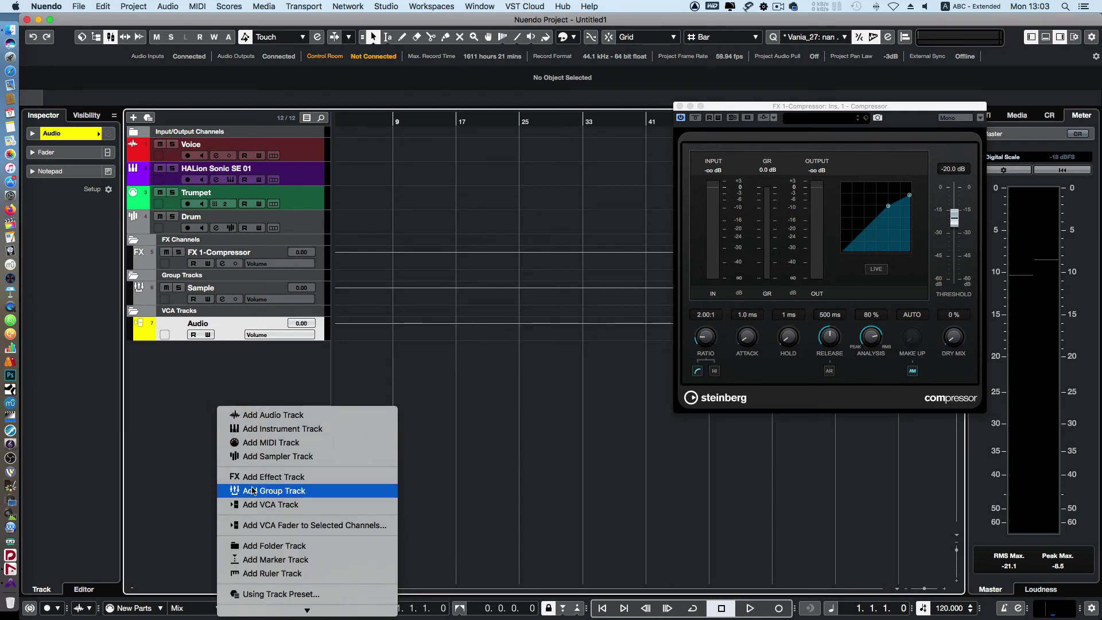
scroll(255, 491, down, 3)
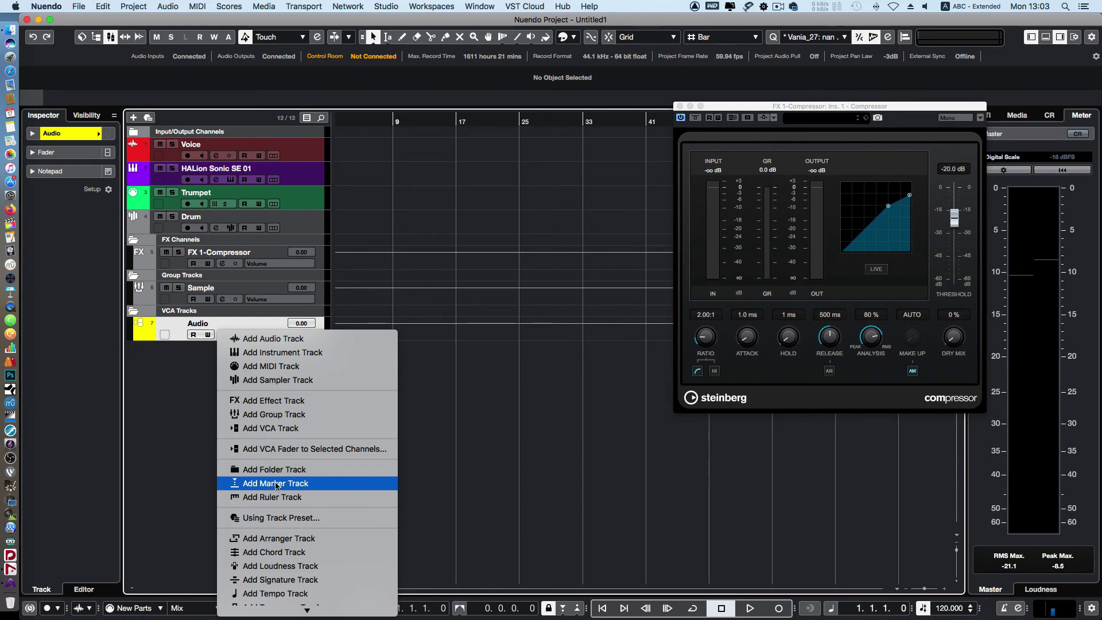
scroll(275, 544, down, 3)
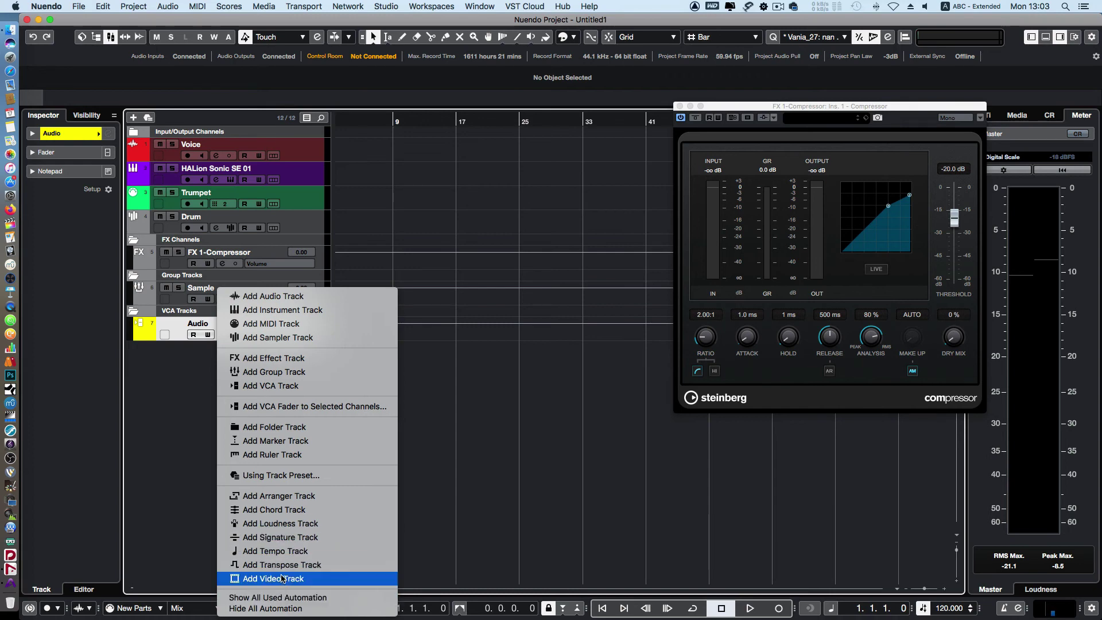
click(291, 498)
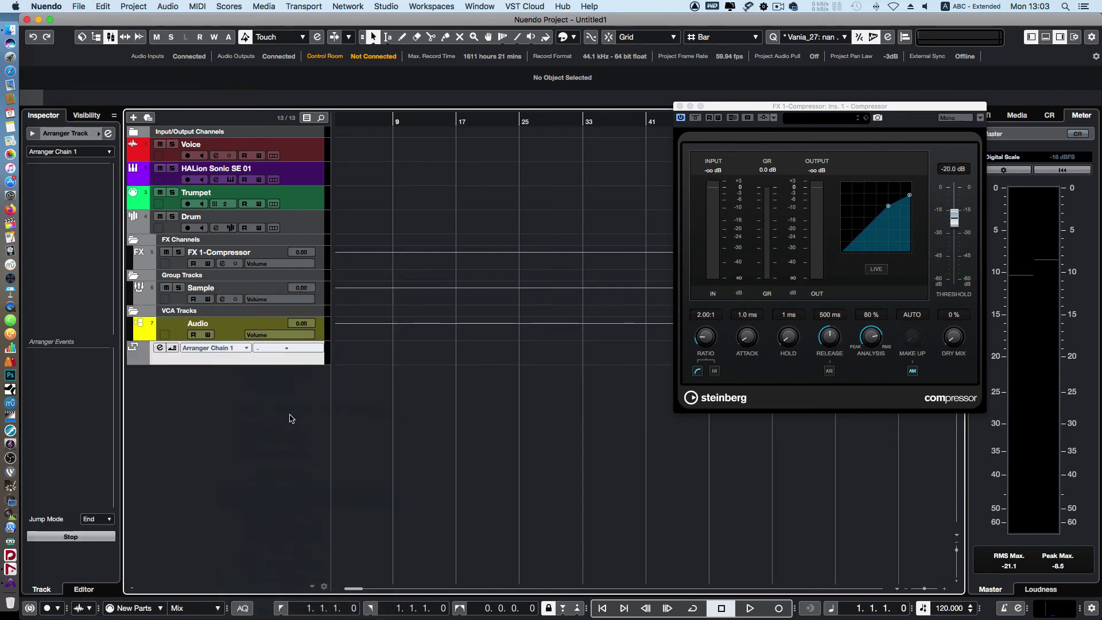
click(286, 347)
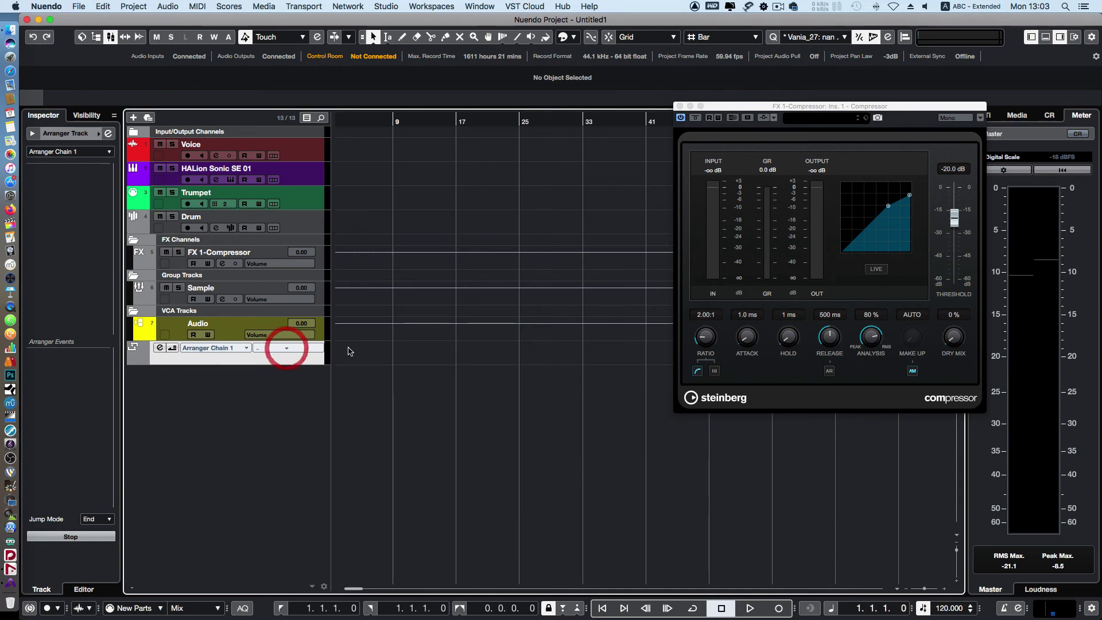
click(332, 351)
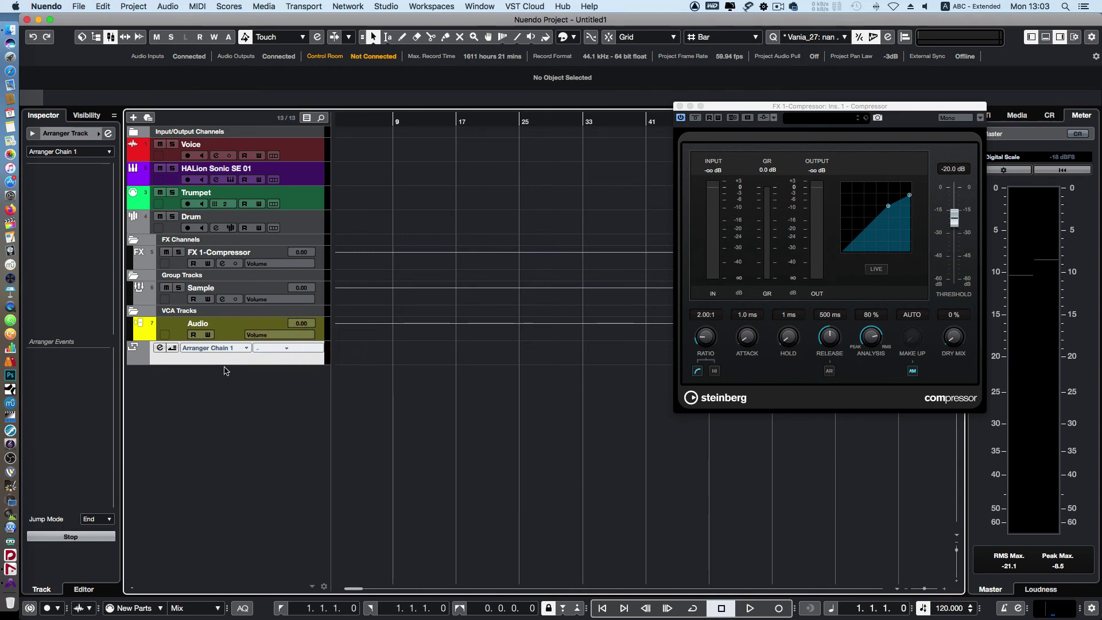
drag(226, 362, 230, 456)
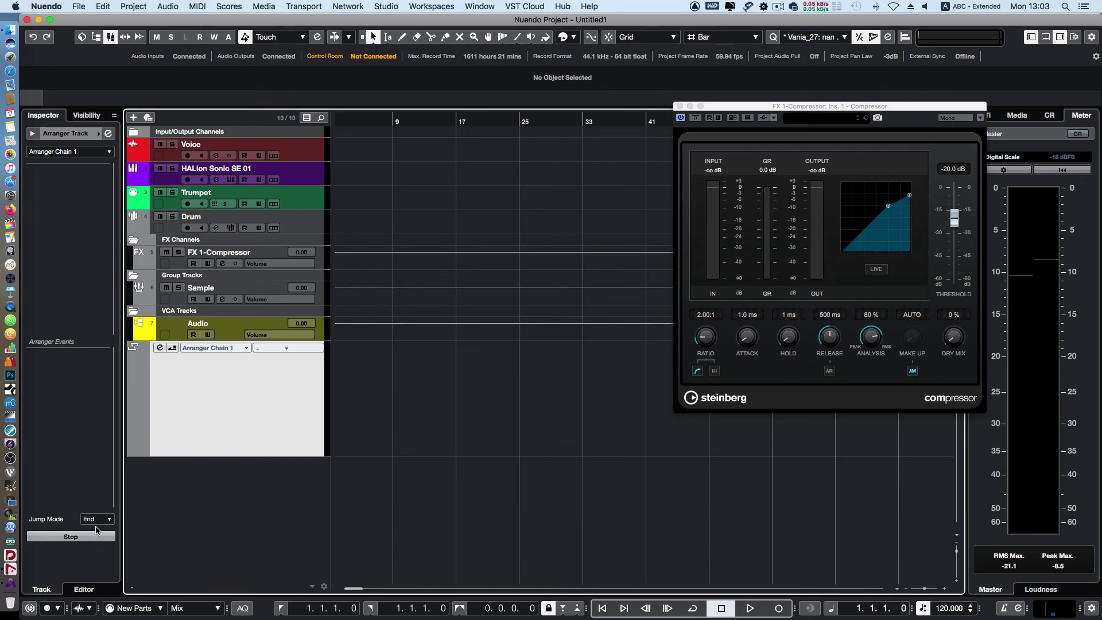
Examine the arranger track's Jump Mode and chain options, and open the Arranger Editor.
click(99, 519)
click(219, 526)
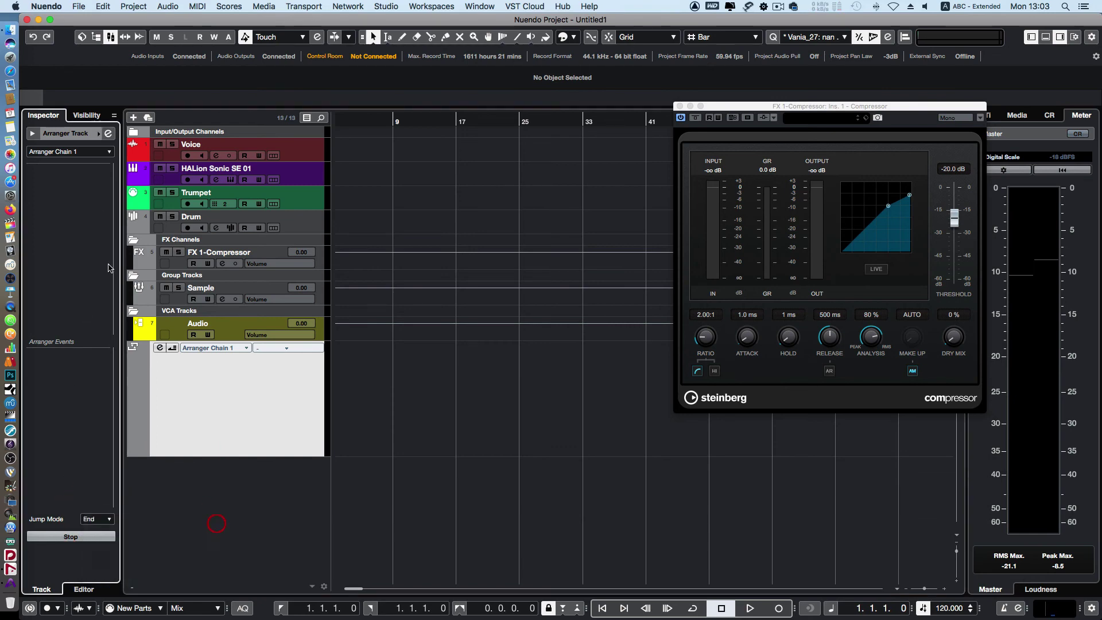
click(73, 151)
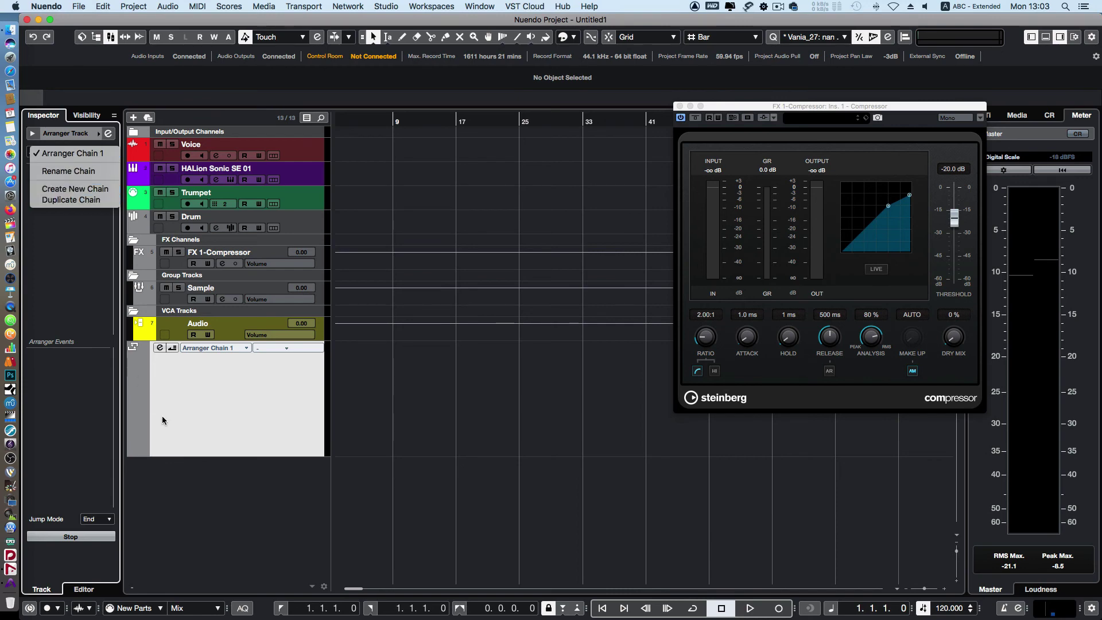
click(226, 543)
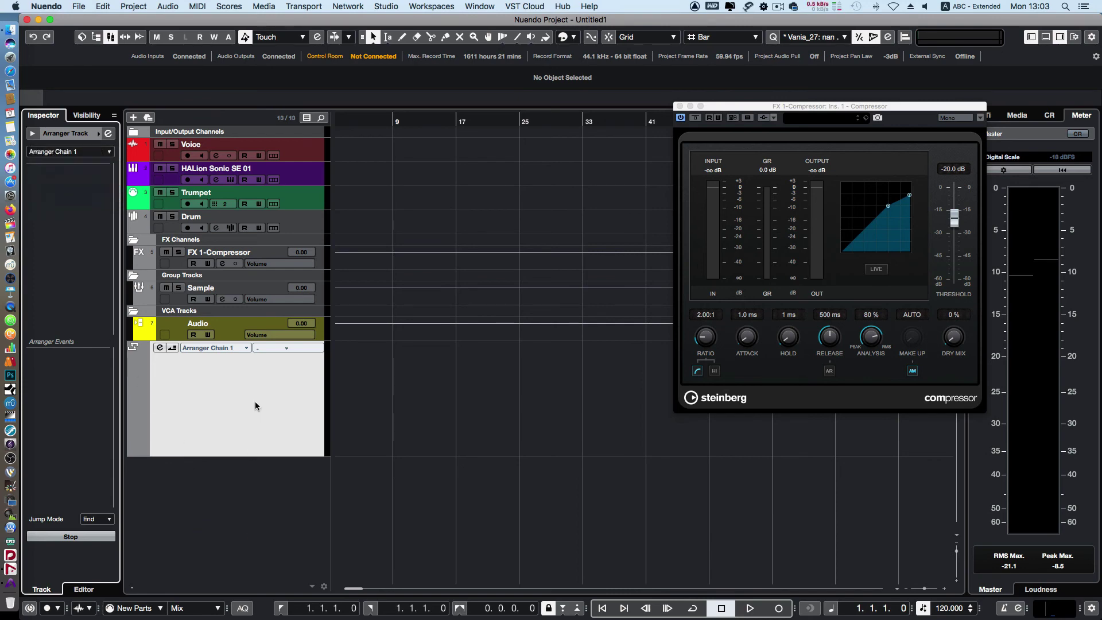
click(173, 349)
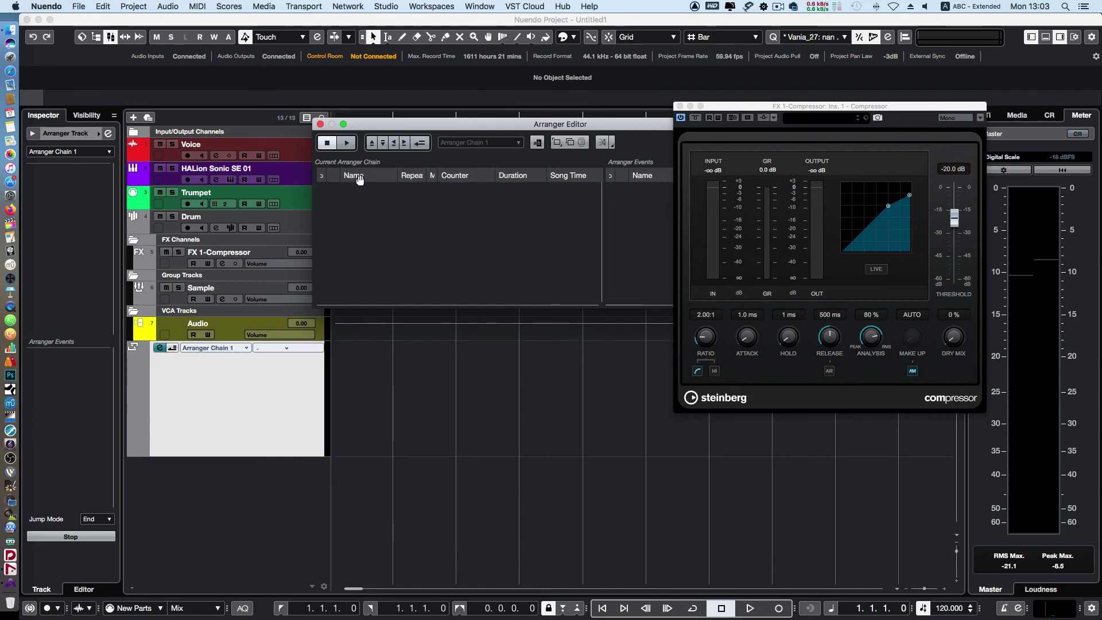
Activate arranger mode and draw an arranger event about 10 bars long, starting in bar 1, on the arranger track.
click(320, 124)
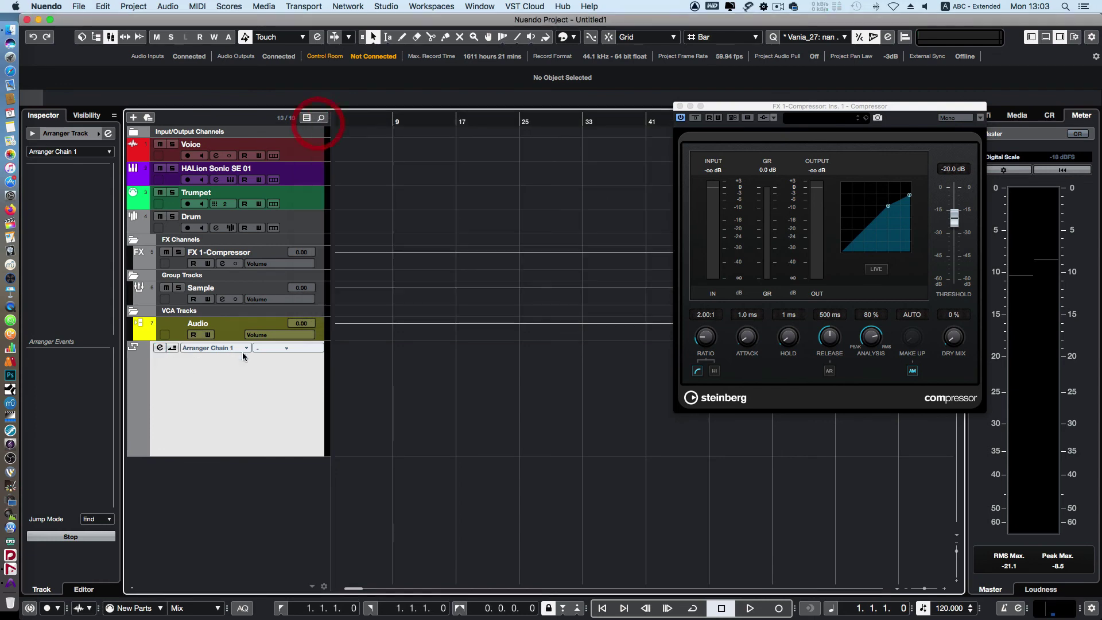
click(174, 348)
click(174, 348)
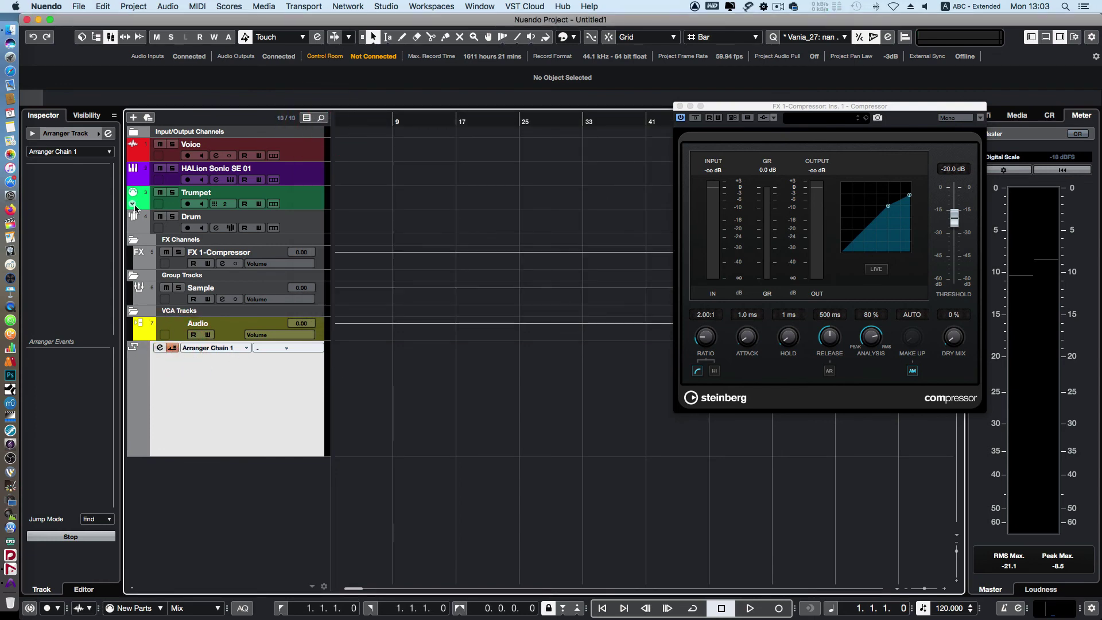
click(338, 363)
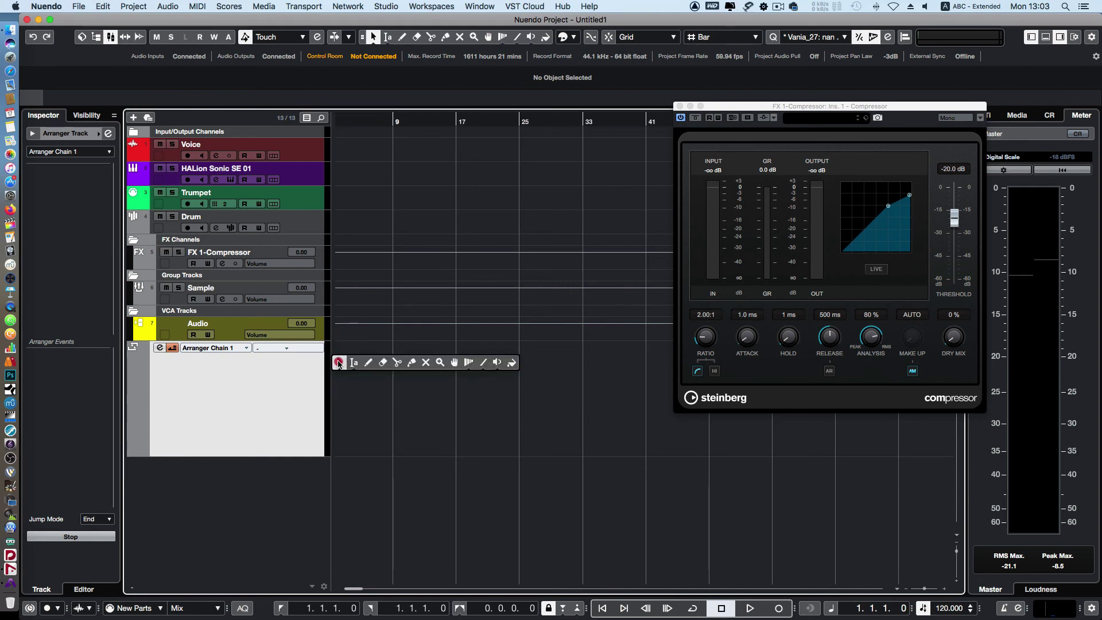
click(373, 364)
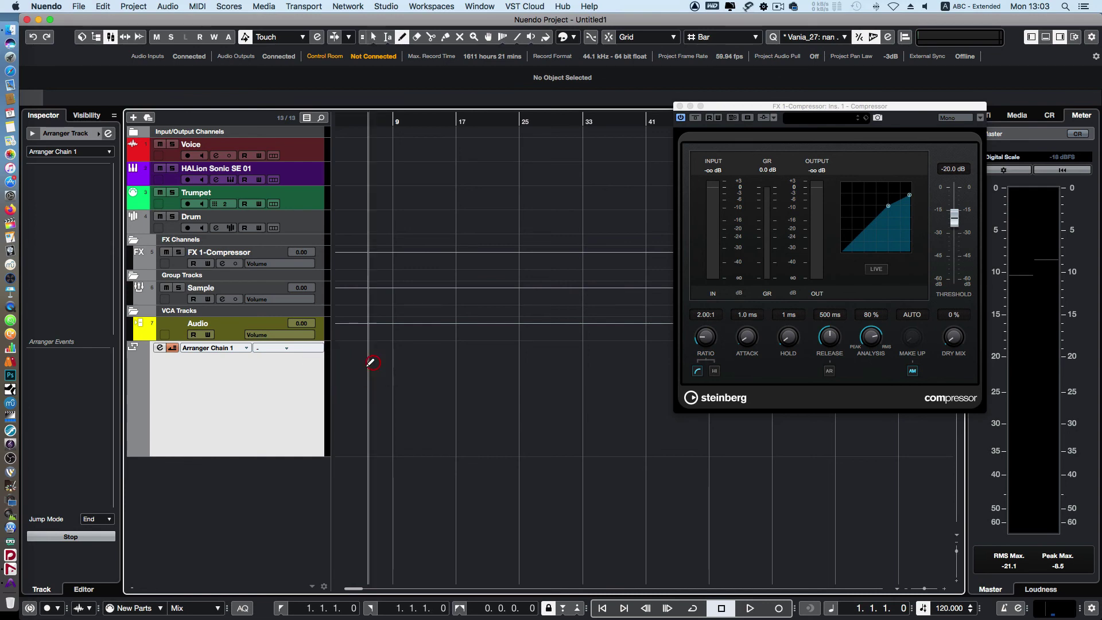
drag(340, 365, 423, 369)
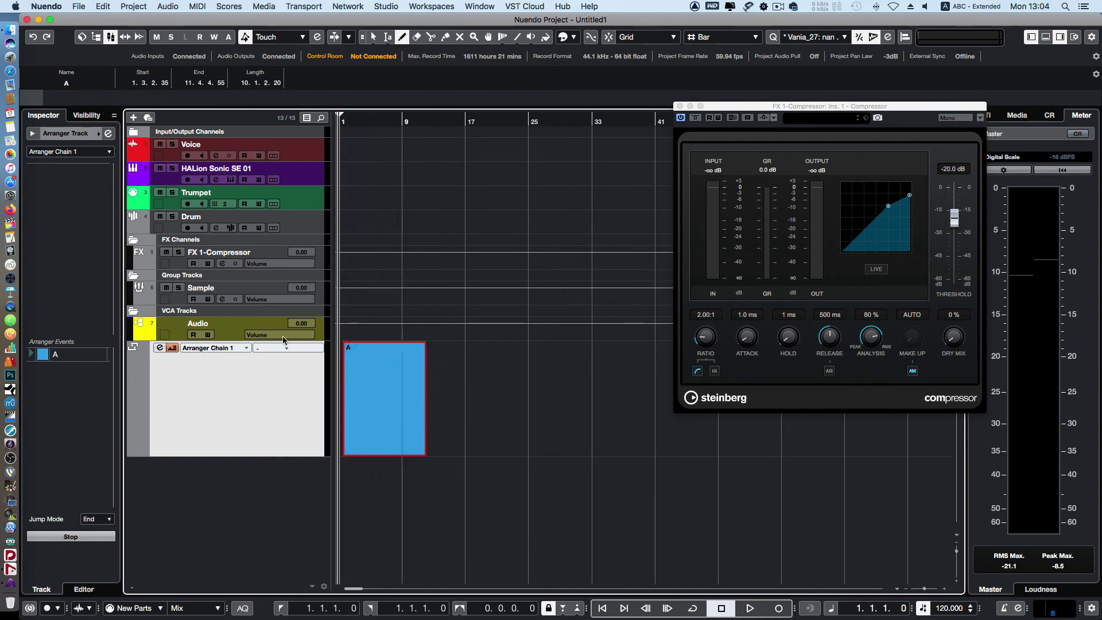
Add a loudness track and a chord track below the arranger track.
right_click(235, 453)
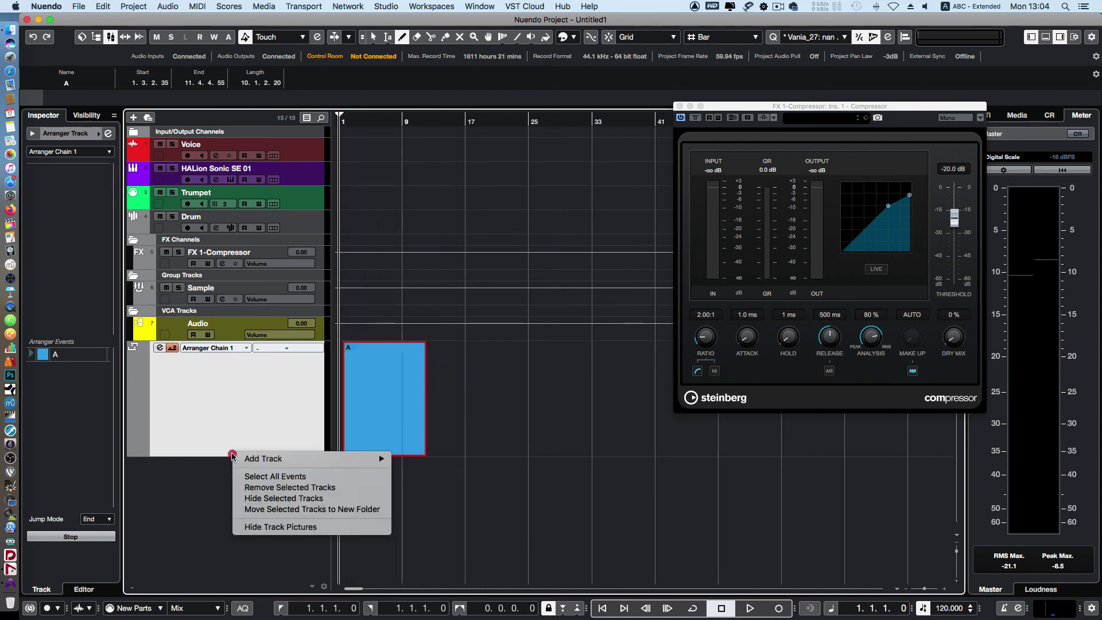
mouse_move(247, 459)
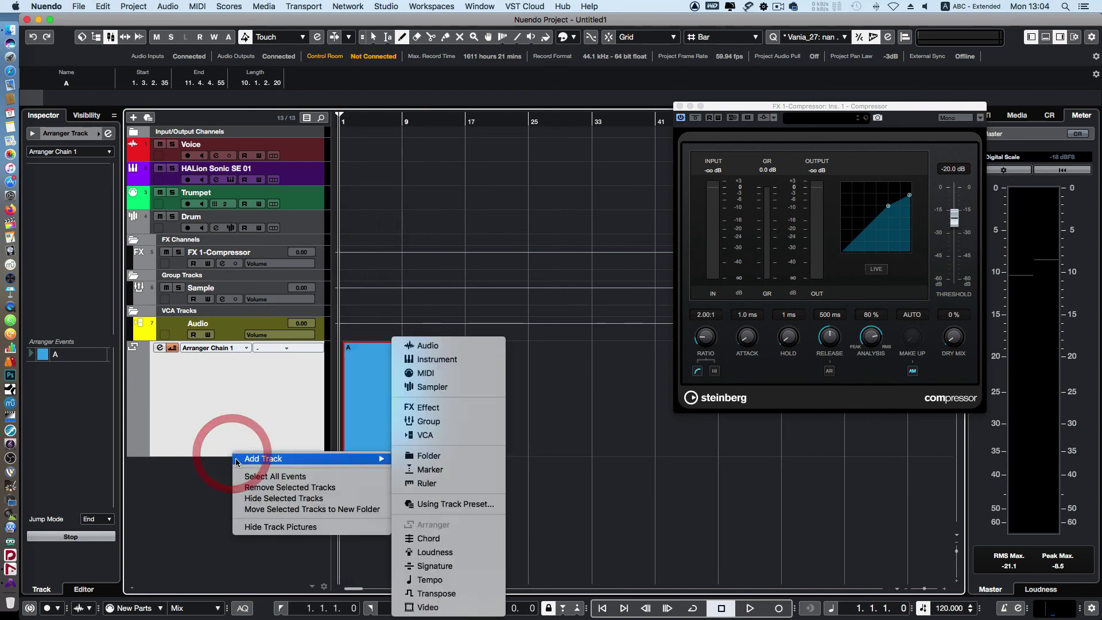
click(445, 555)
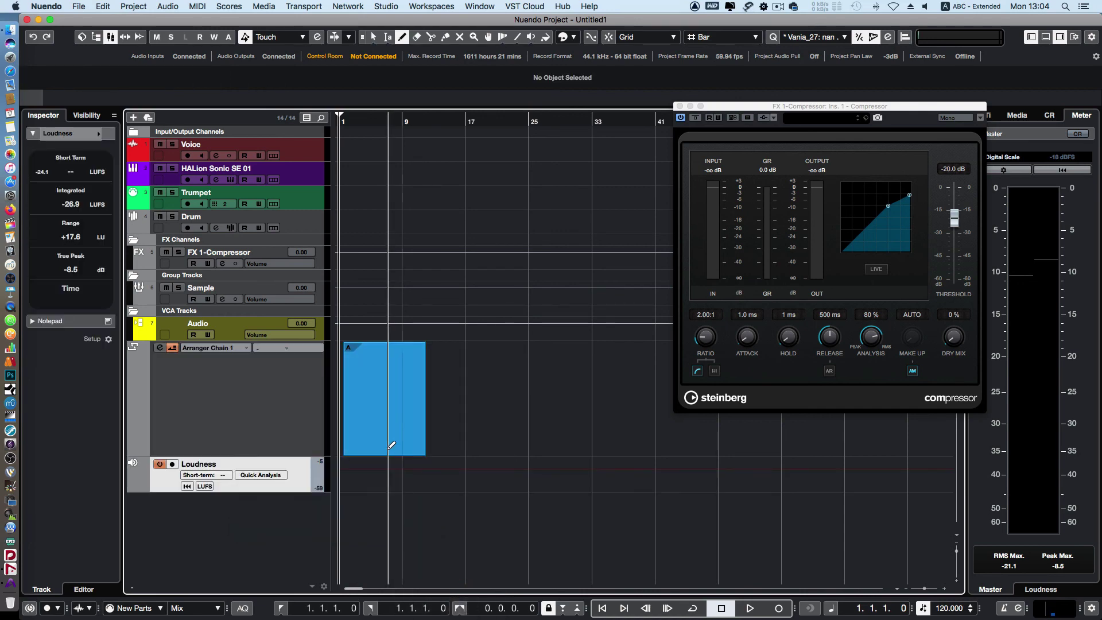
right_click(241, 511)
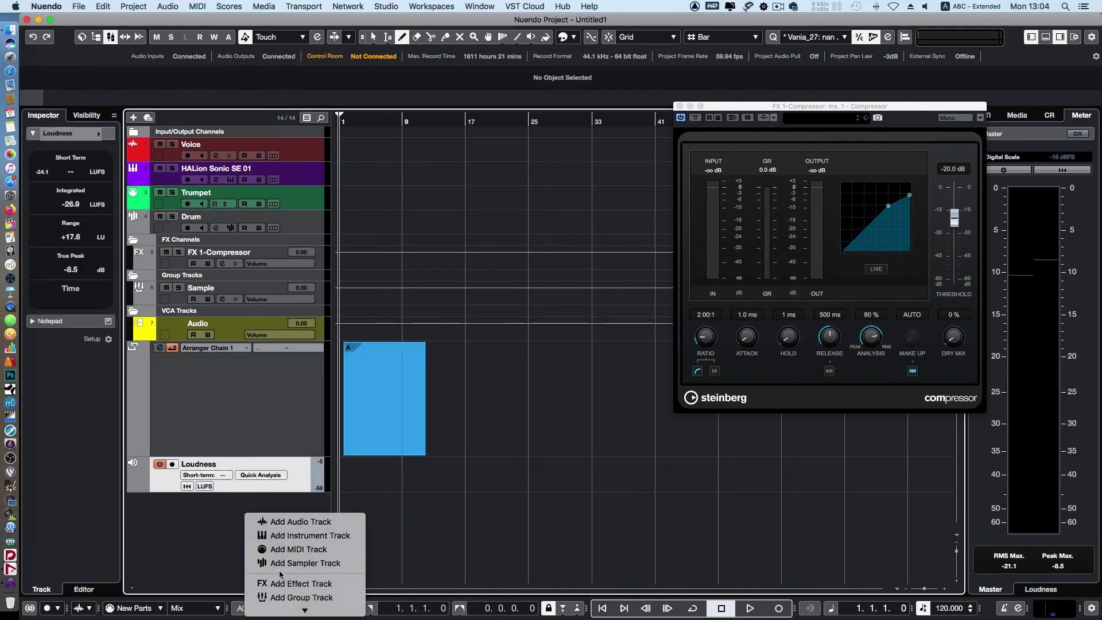
scroll(283, 552, down, 3)
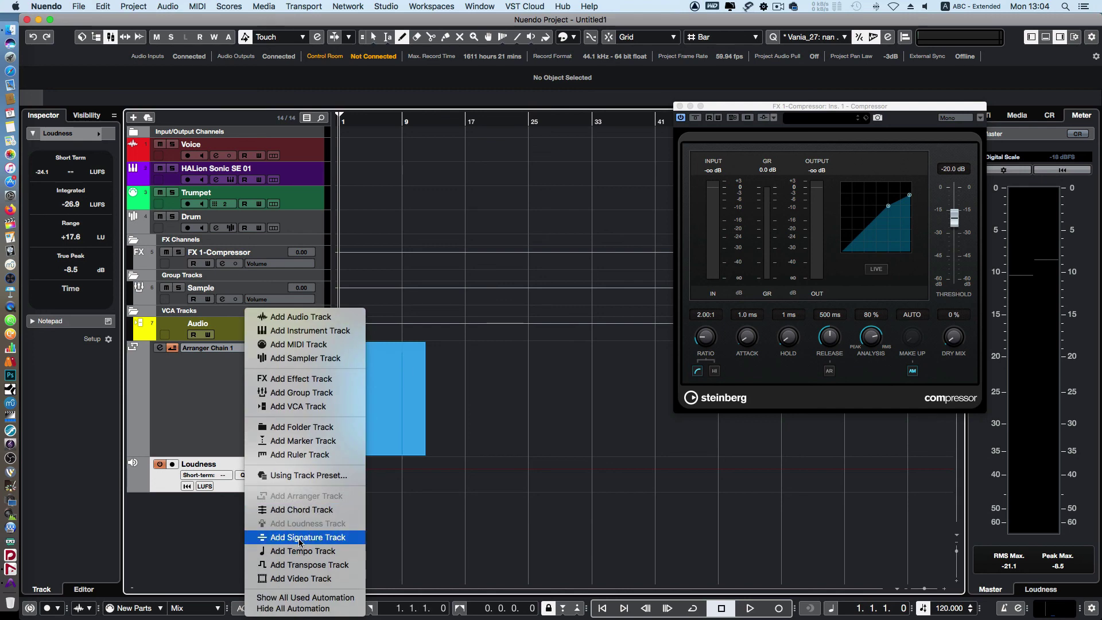
click(310, 509)
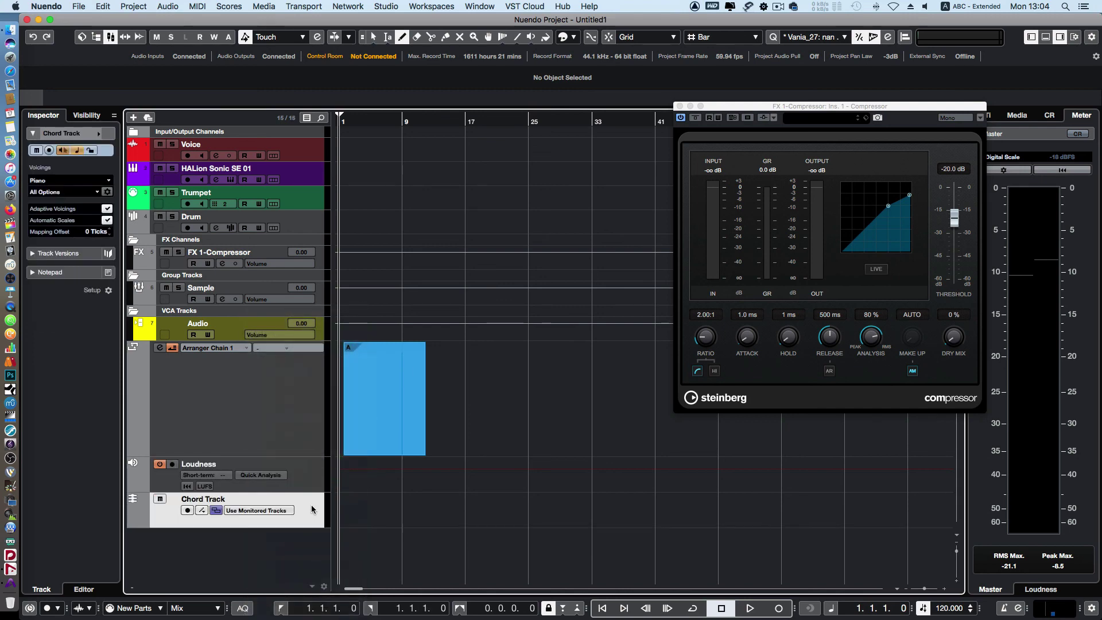
Place a chord event near bar 2 on the chord track and define it as a C chord.
click(358, 509)
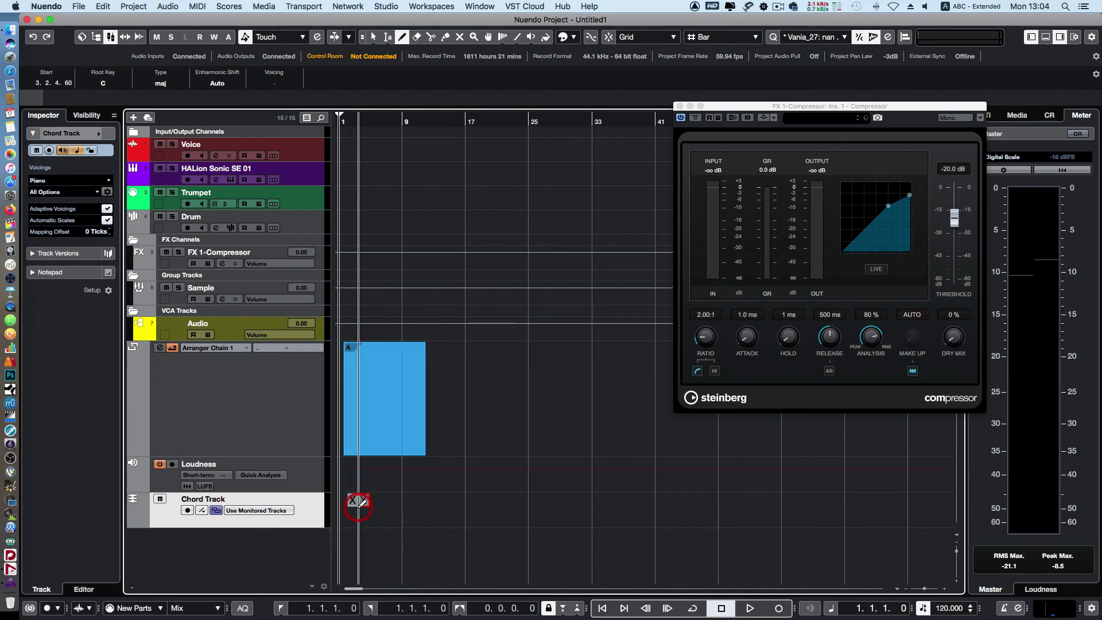
click(362, 504)
key(super+z)
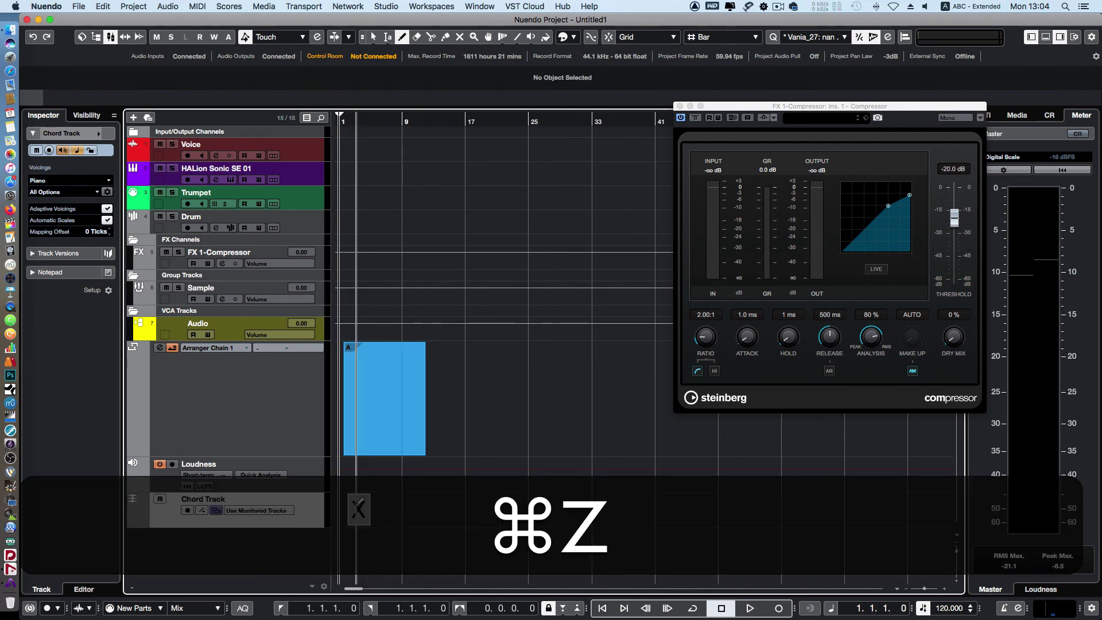
key(1)
double_click(358, 509)
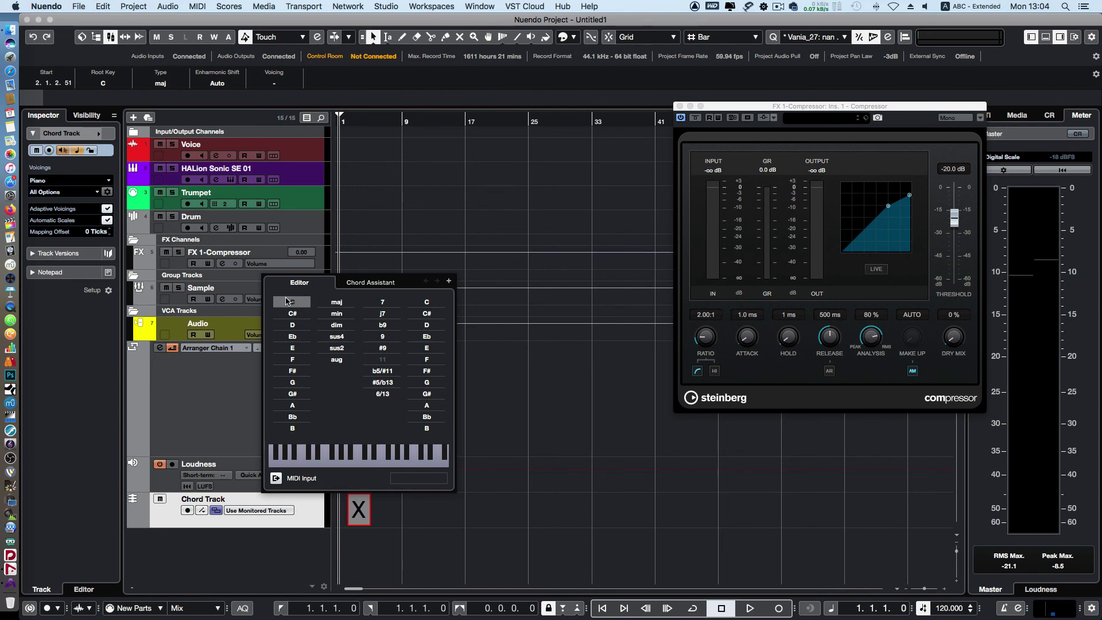
click(293, 302)
click(379, 533)
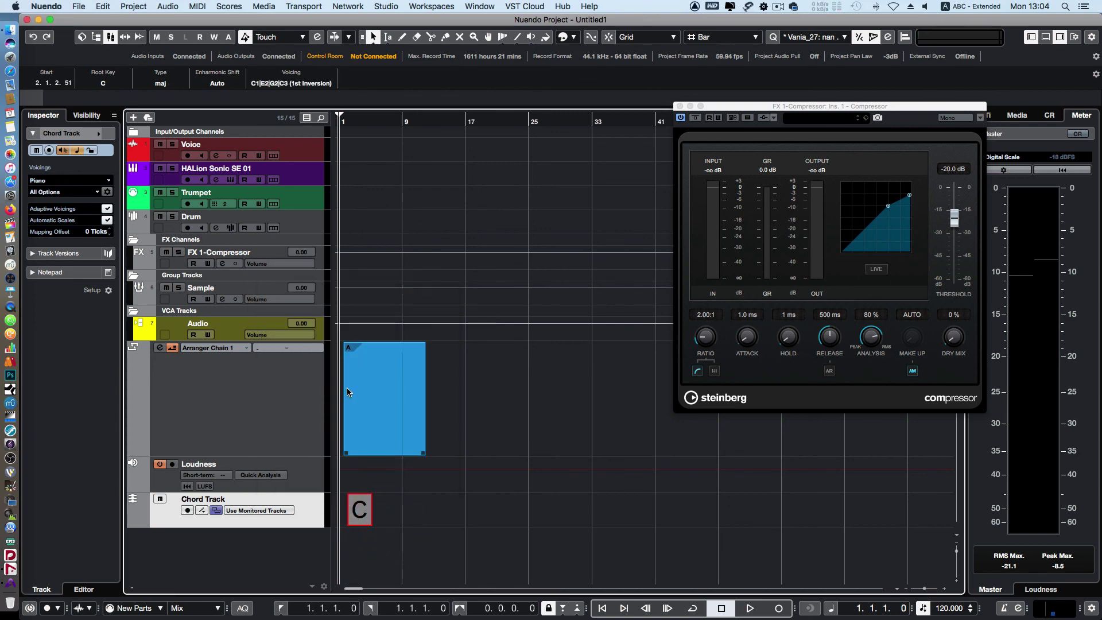
Add a tempo track and a signature track below the chord track.
right_click(245, 547)
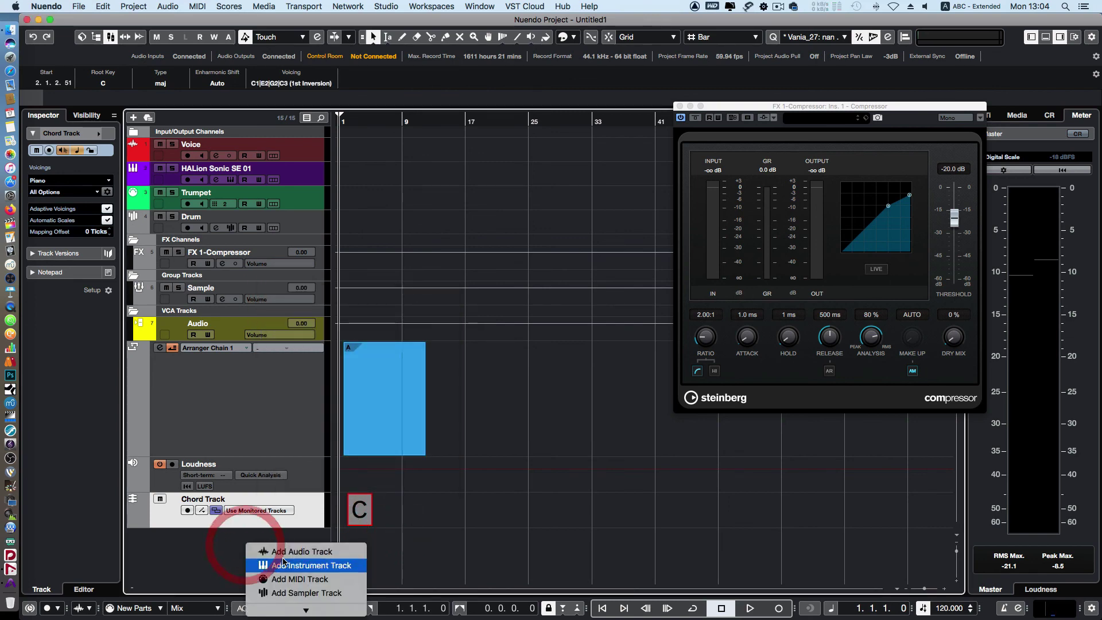
scroll(284, 559, down, 5)
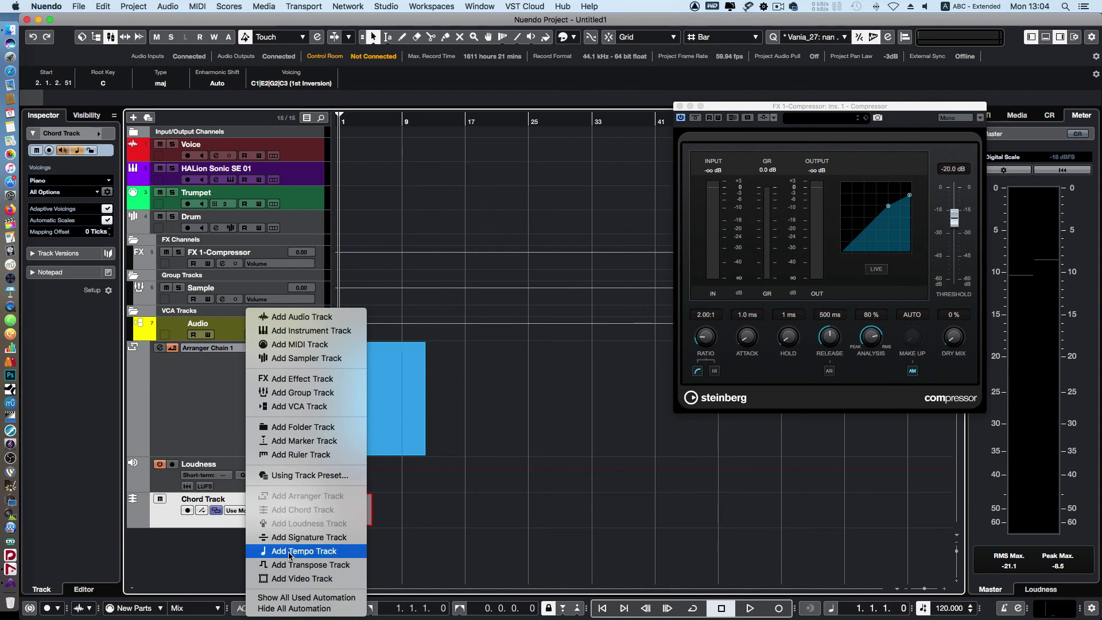
click(289, 552)
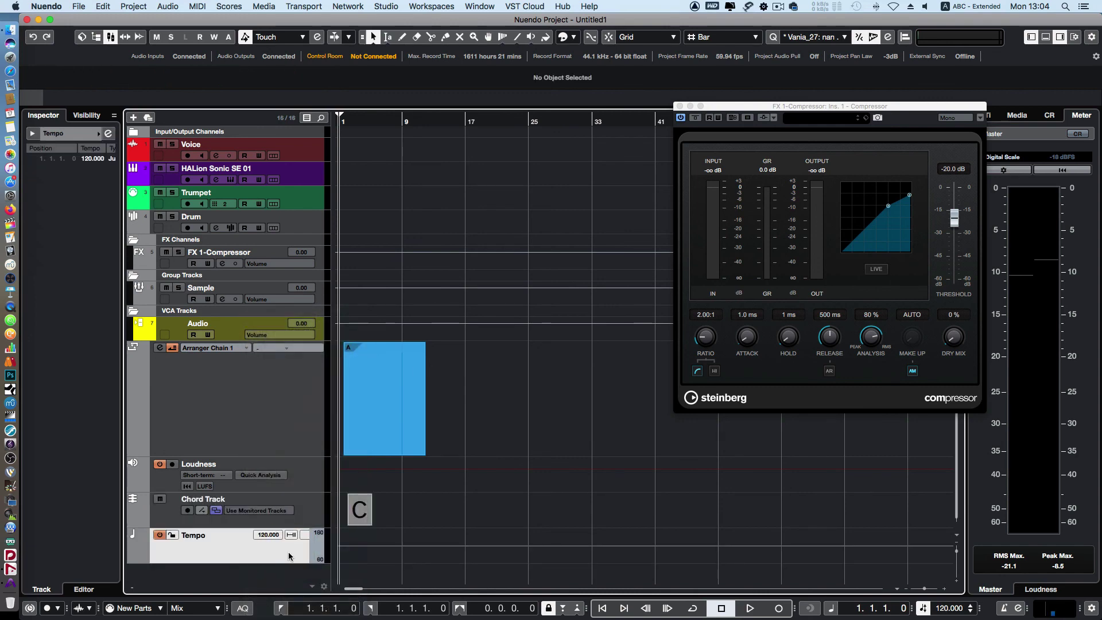
right_click(267, 568)
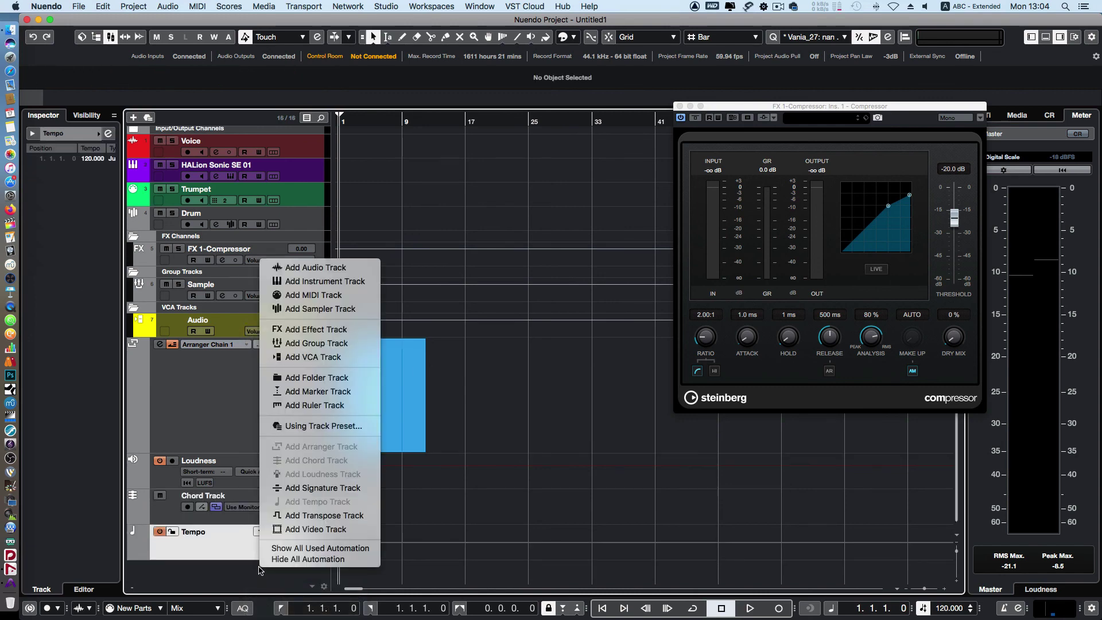
click(318, 487)
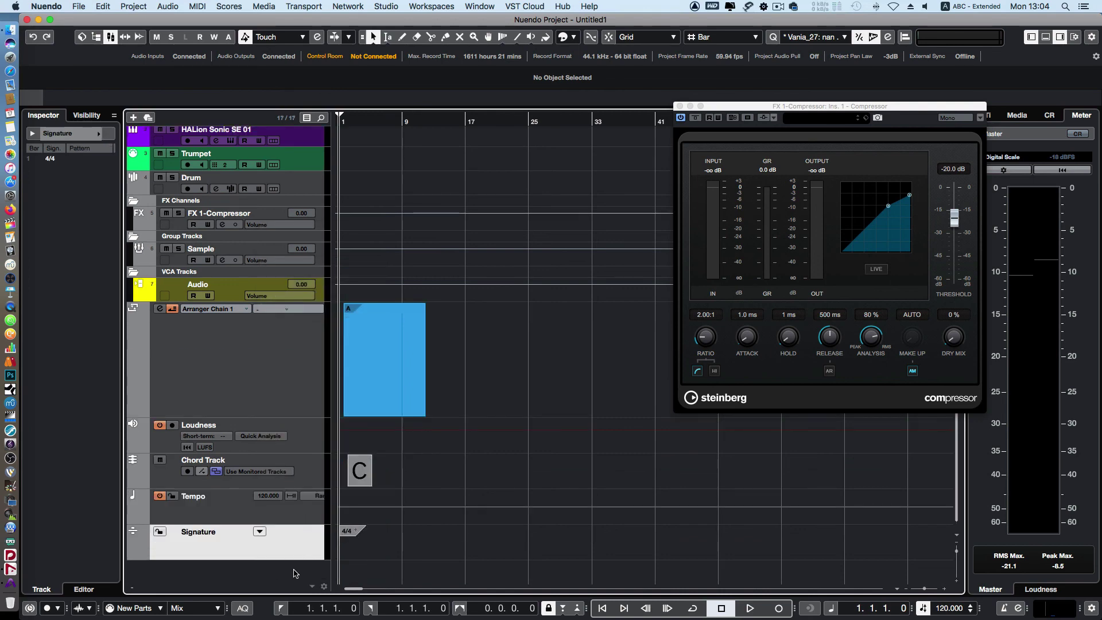
Add a transpose track and a video track below the signature track.
right_click(294, 573)
click(321, 518)
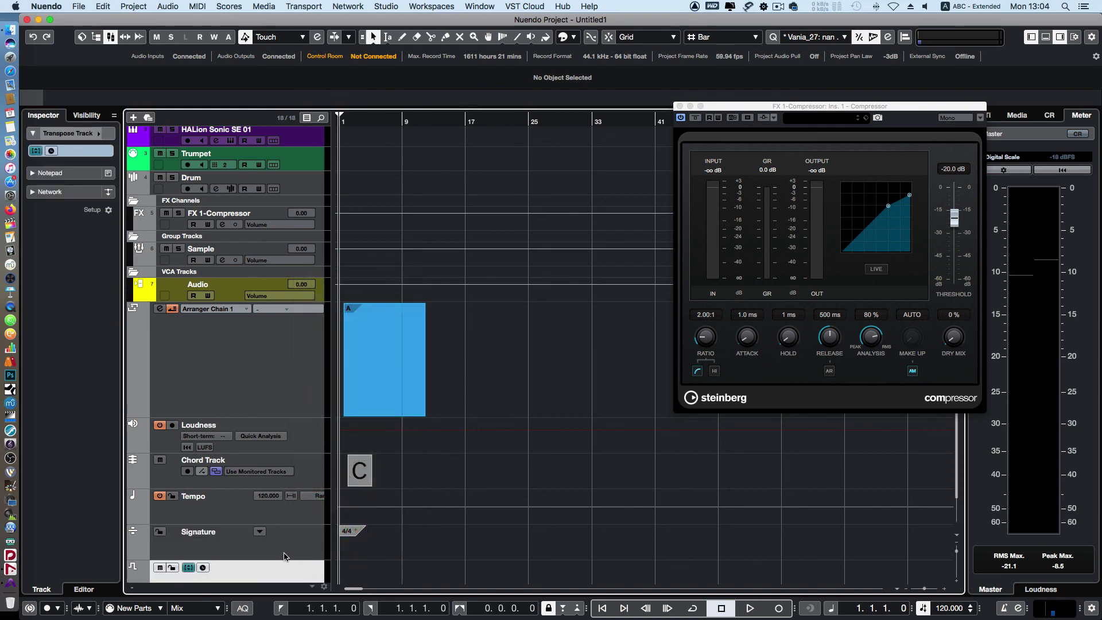
scroll(284, 557, down, 1)
right_click(248, 574)
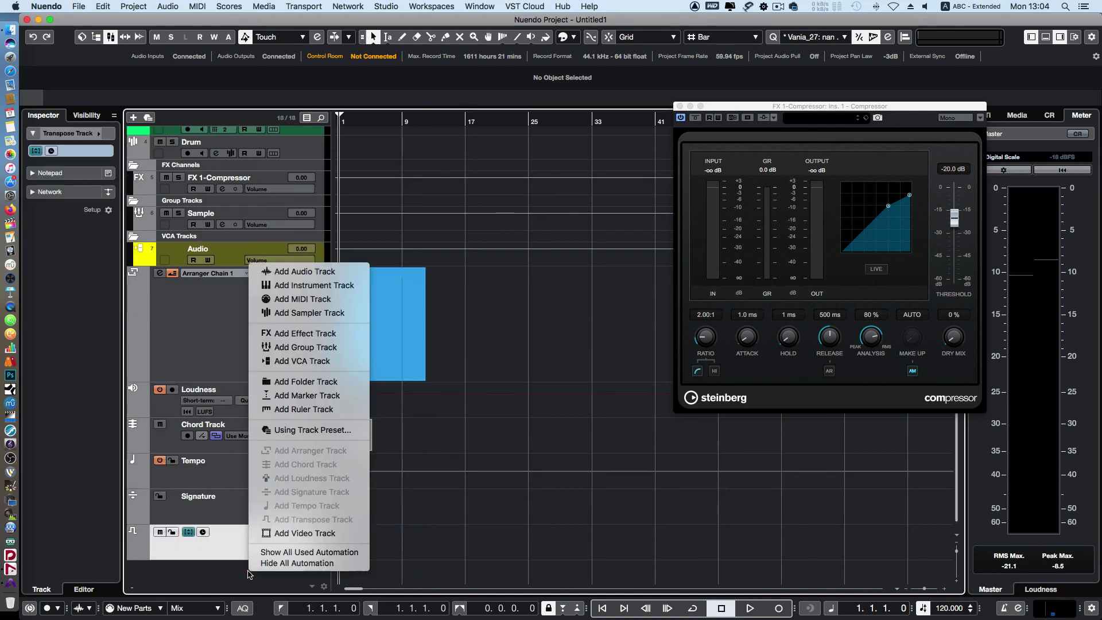
click(293, 533)
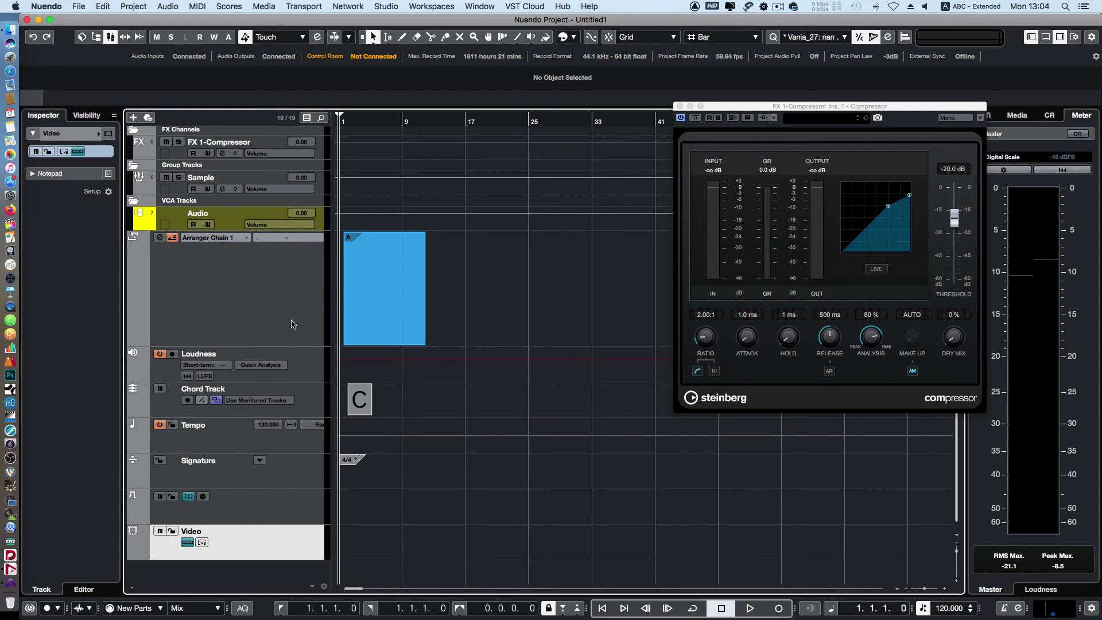
Select the Voice track and check its input signal by switching input monitoring on and off again.
scroll(367, 332, up, 3)
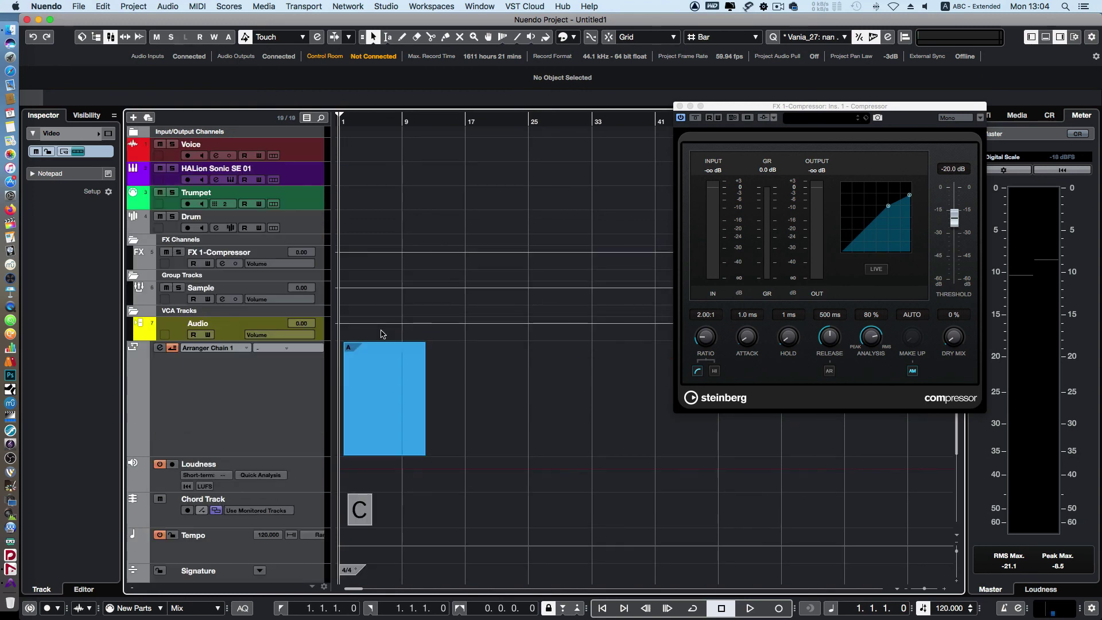
click(304, 151)
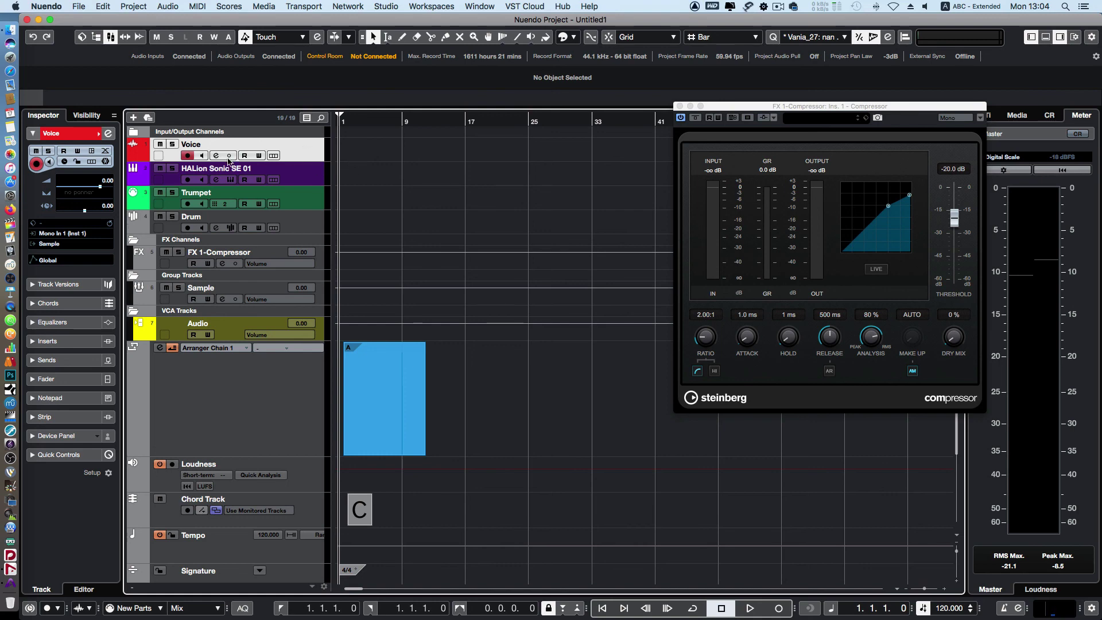
click(201, 155)
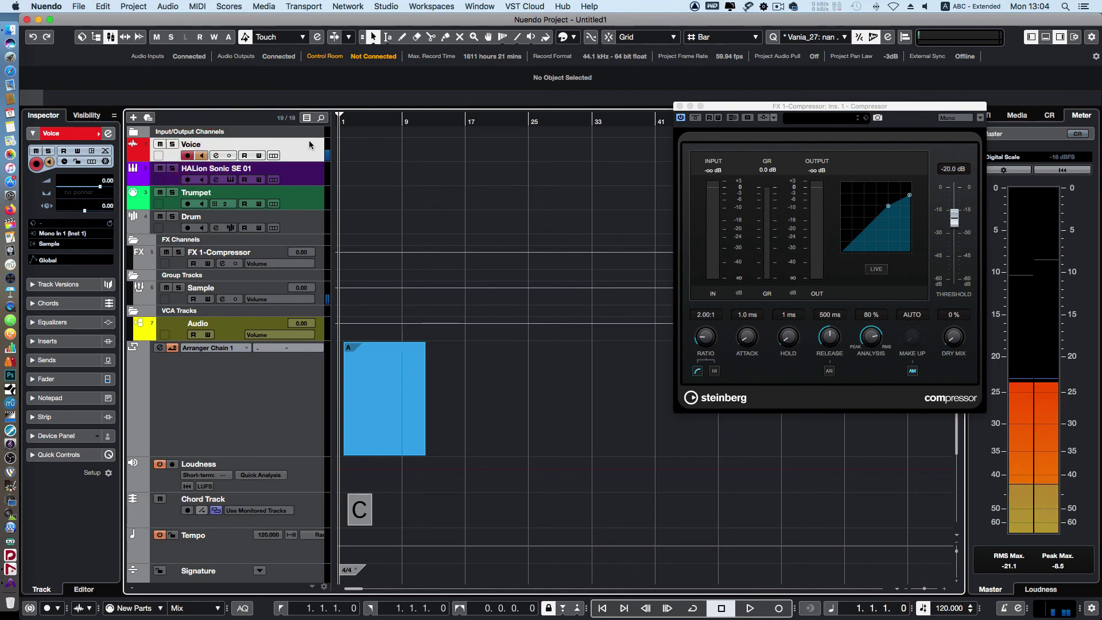
click(203, 156)
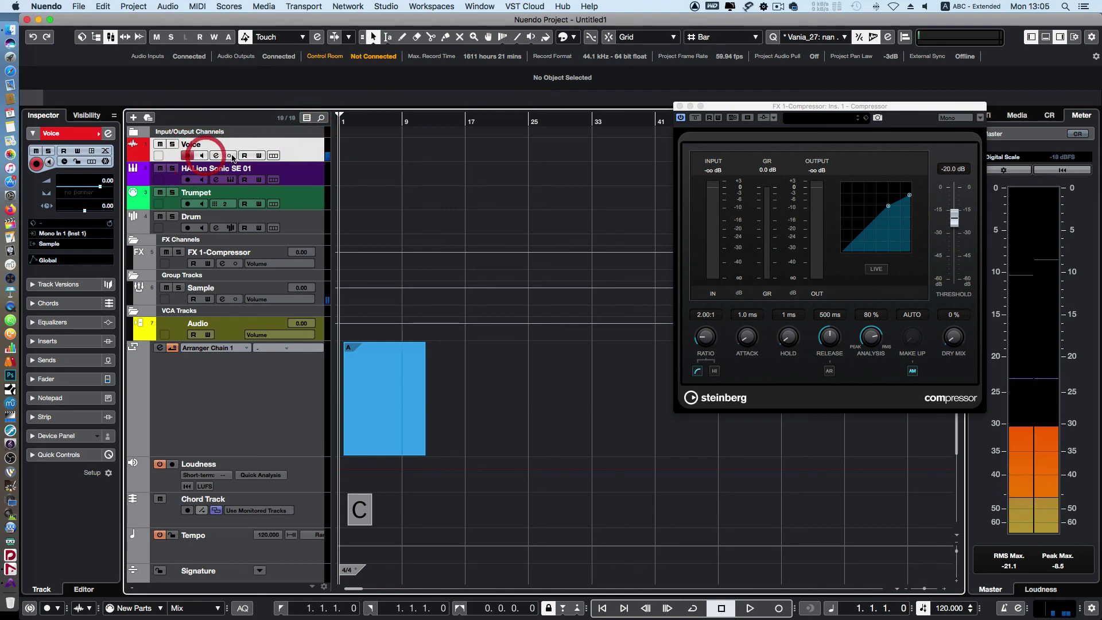